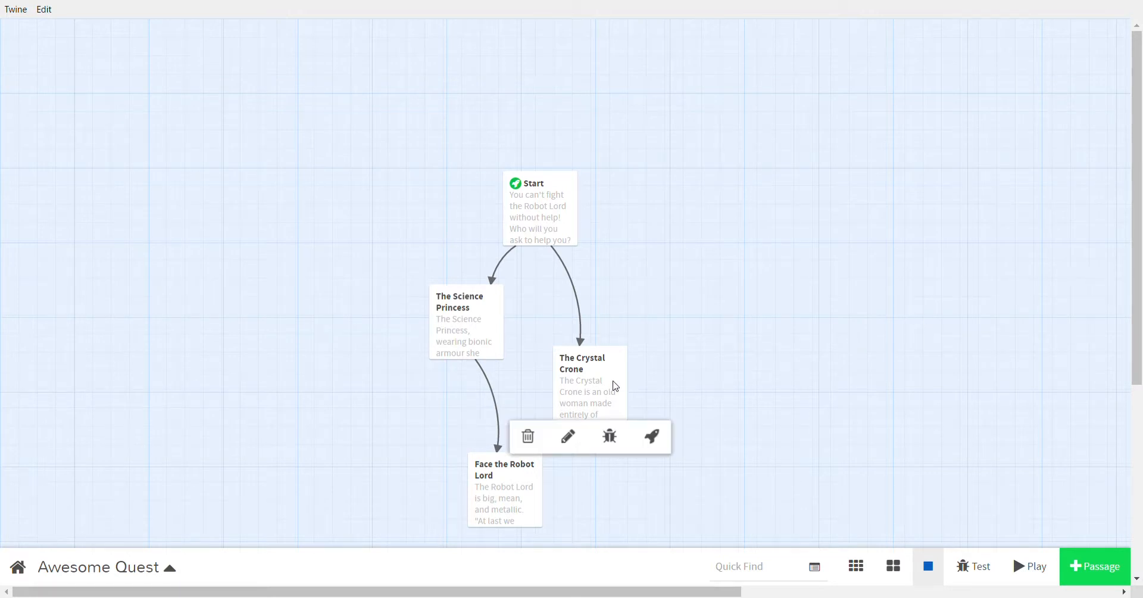
Move The Crystal Crone passage up beside The Science Princess, roughly level with it and above Face the Robot Lord
drag(616, 386, 653, 328)
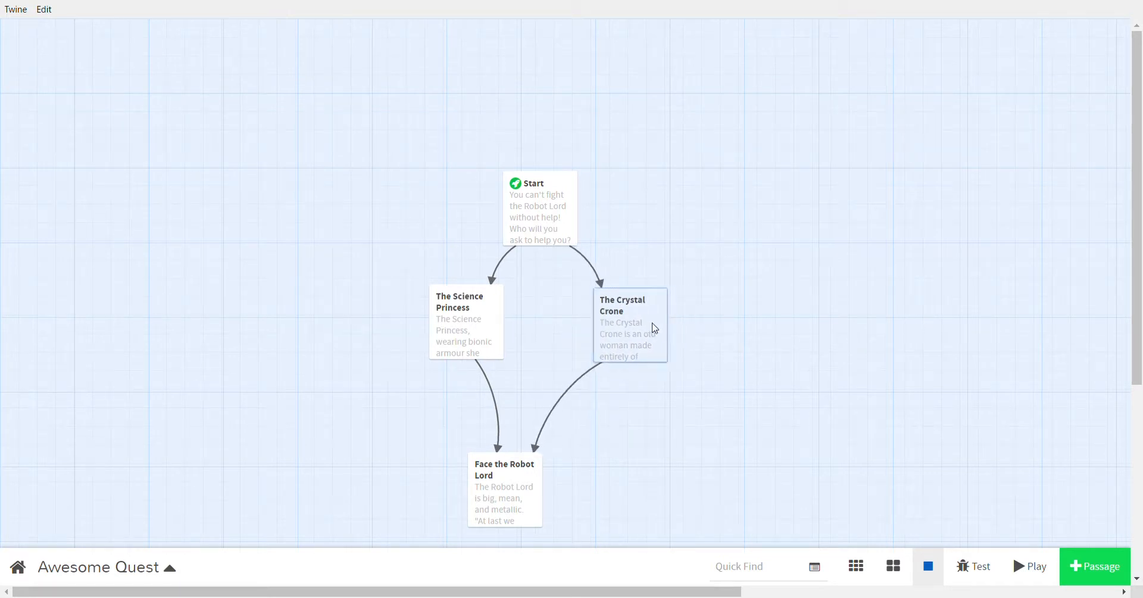
Read through the text and links of the Start, The Science Princess, The Crystal Crone and Face the Robot Lord passages
click(560, 221)
double_click(560, 221)
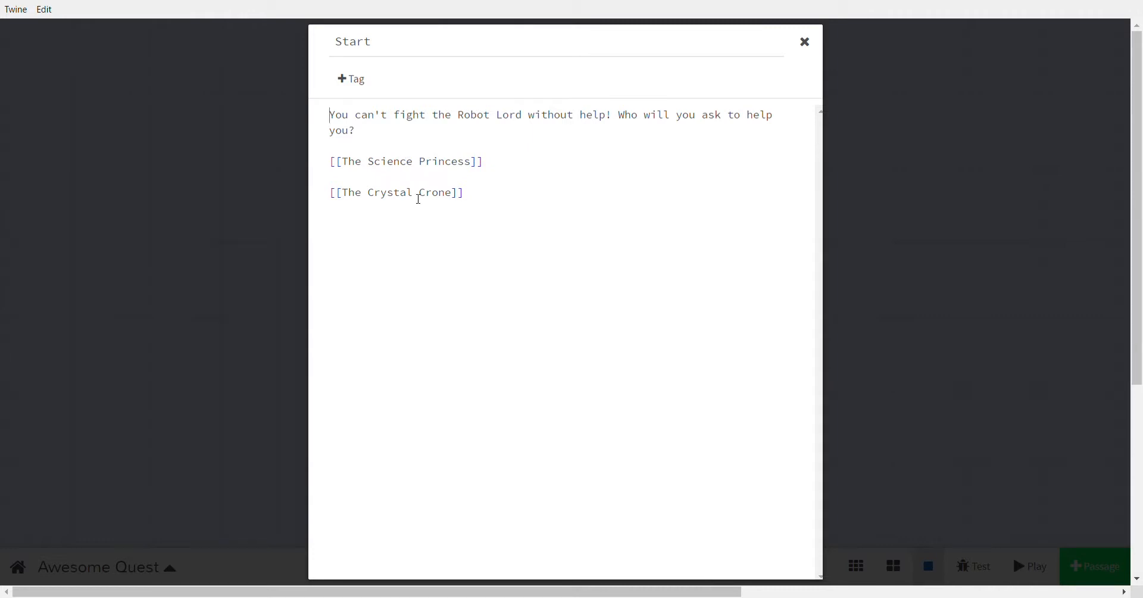
click(806, 41)
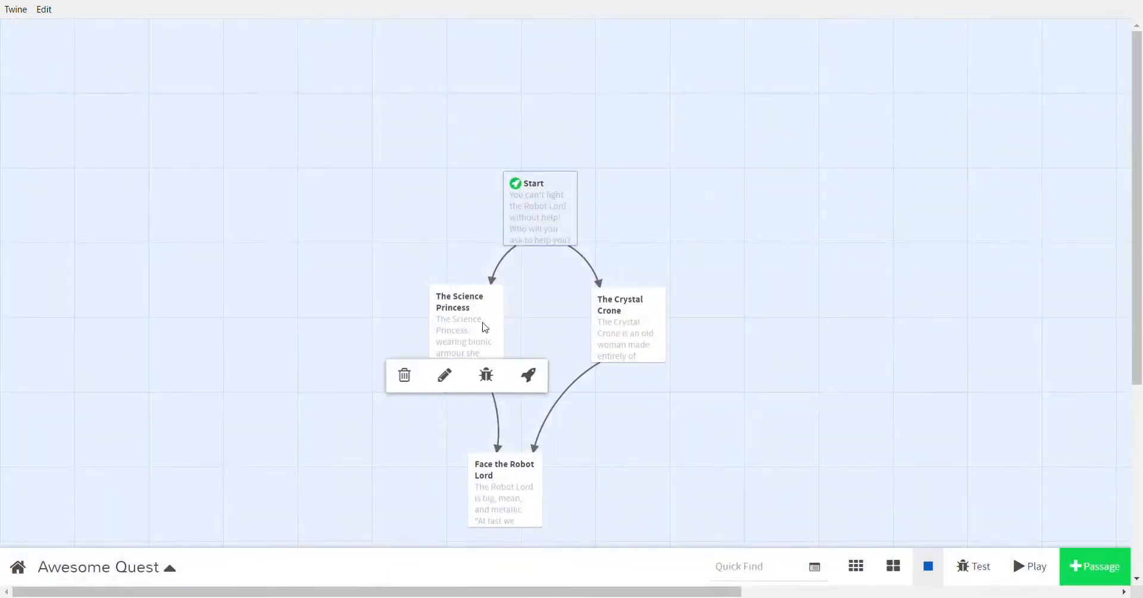
double_click(485, 324)
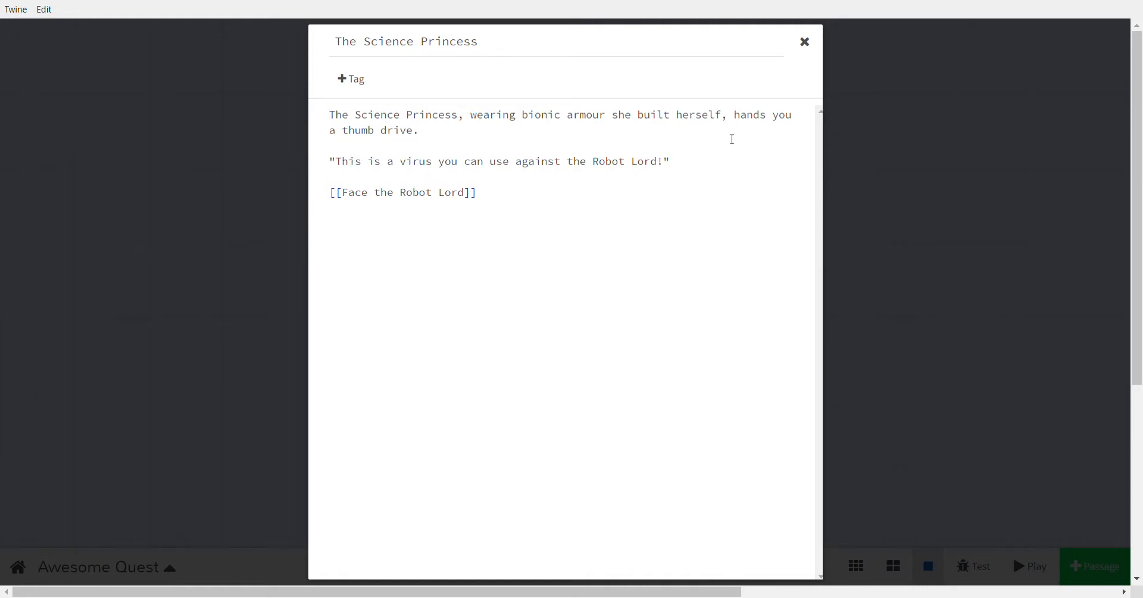
click(808, 42)
double_click(629, 332)
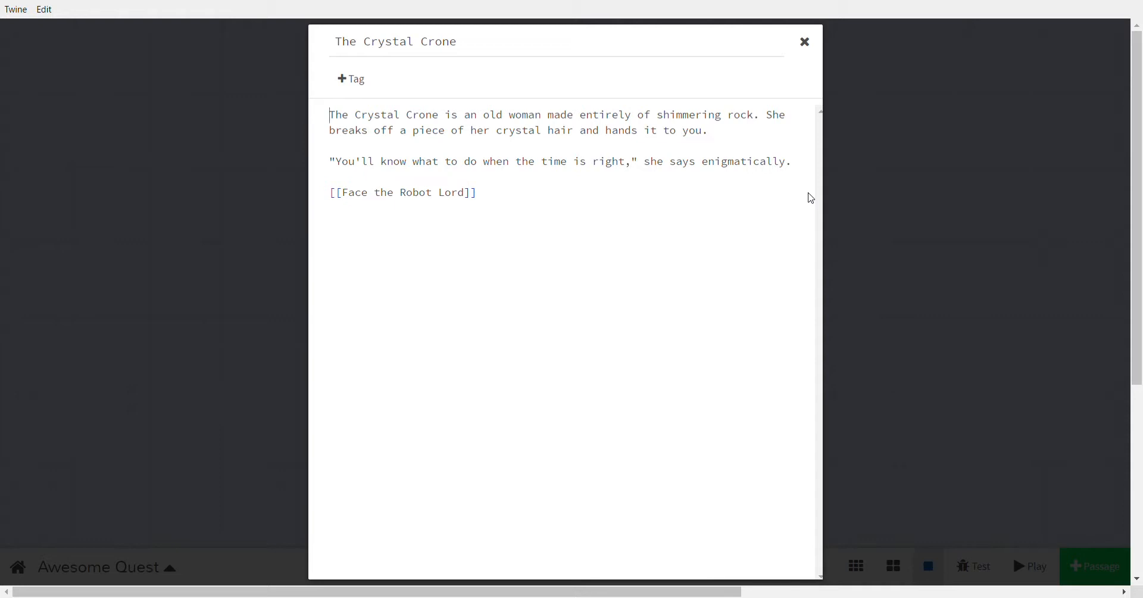
click(806, 40)
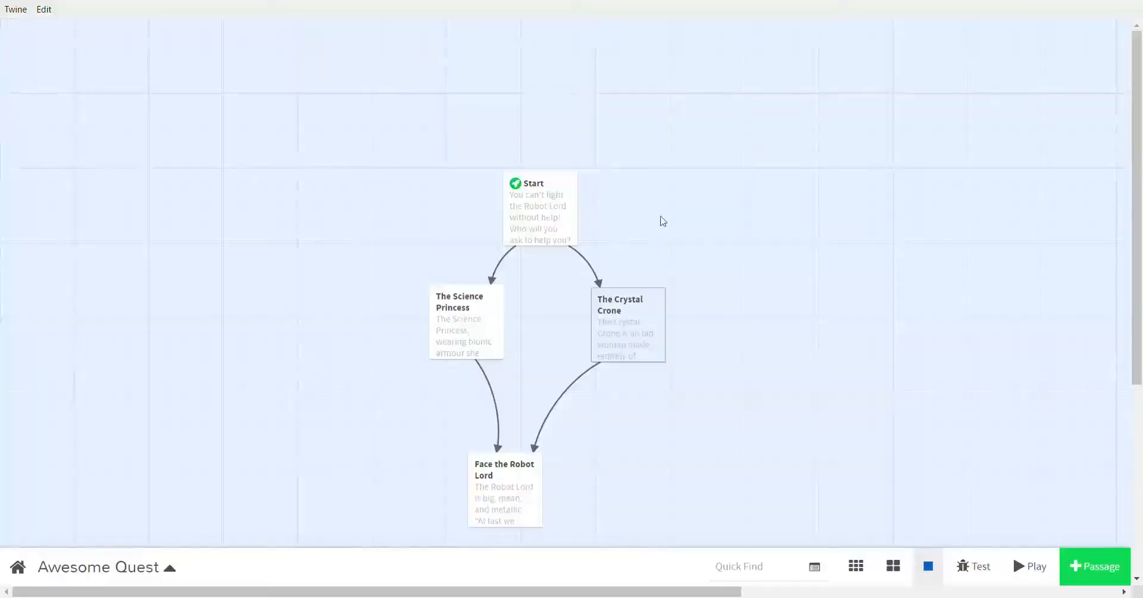
double_click(529, 467)
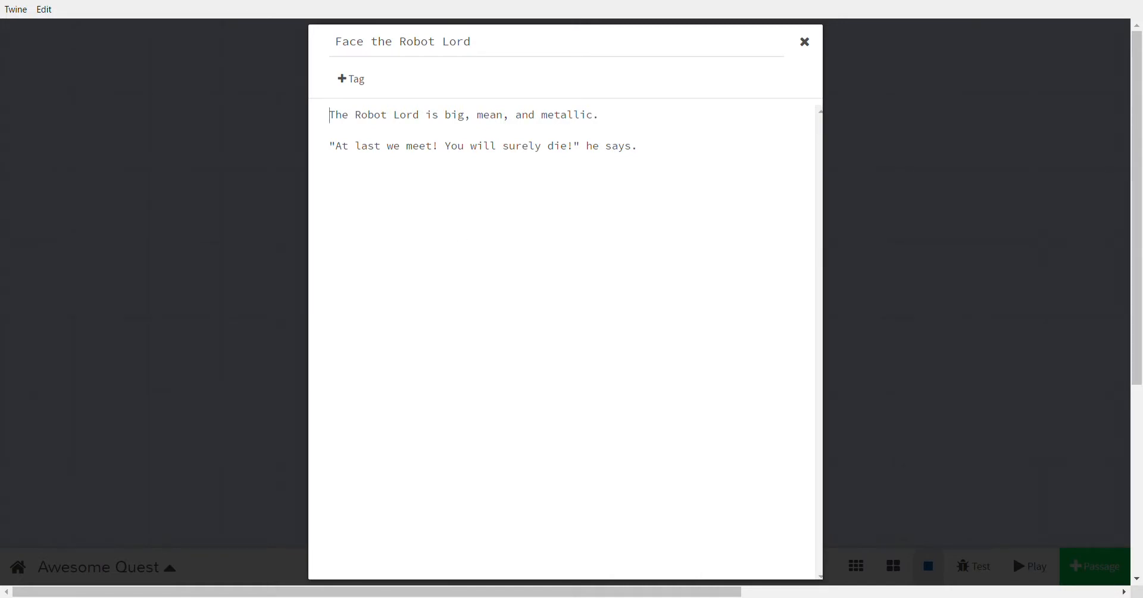
click(805, 43)
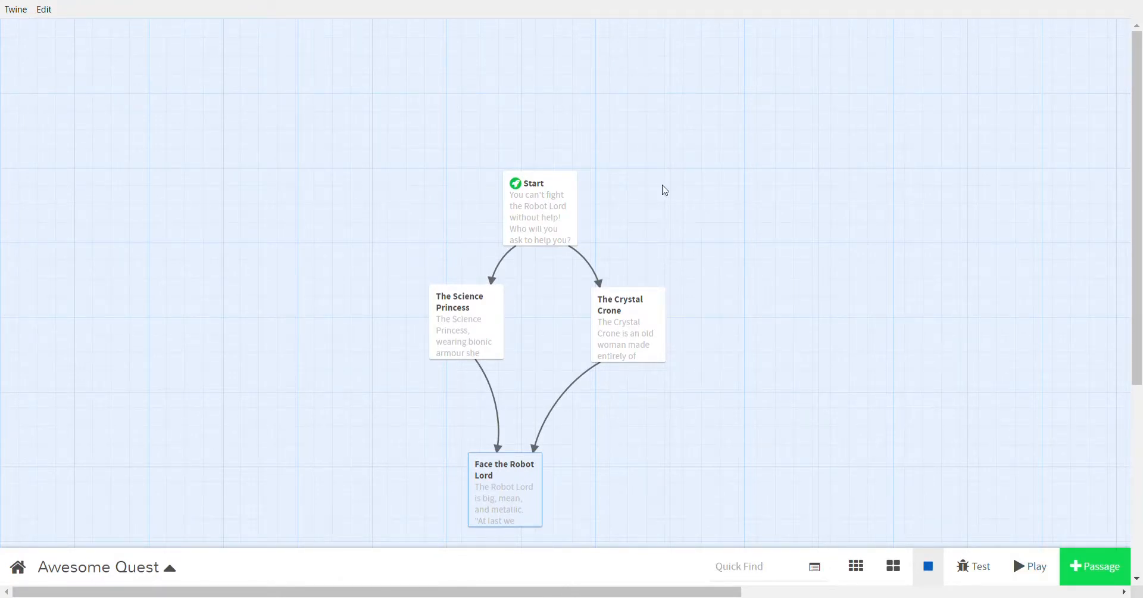
mouse_move(635, 356)
double_click(498, 481)
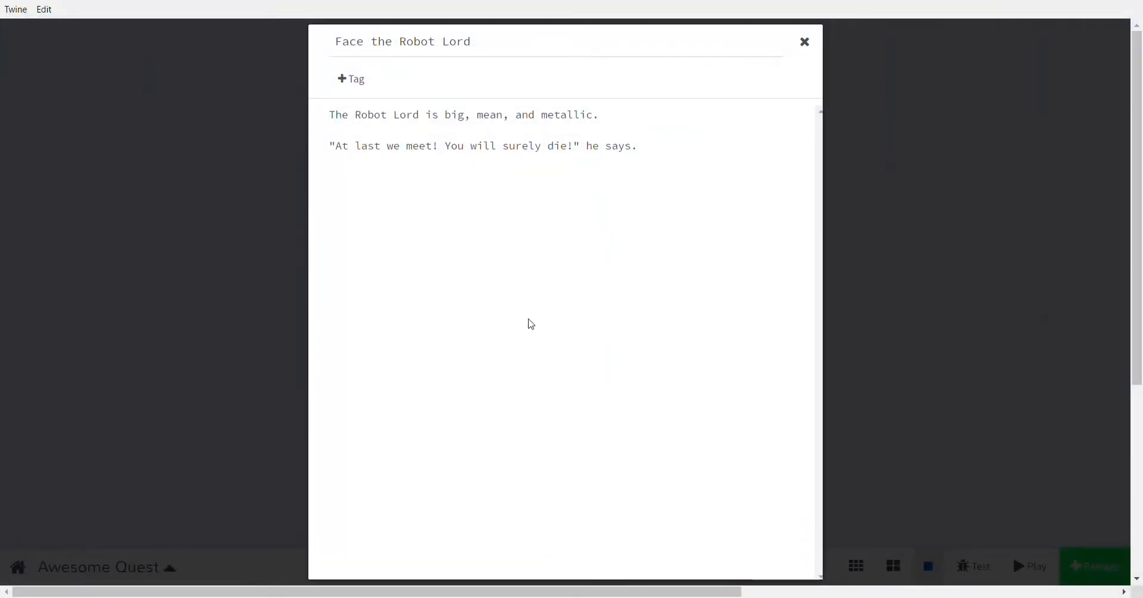
click(807, 43)
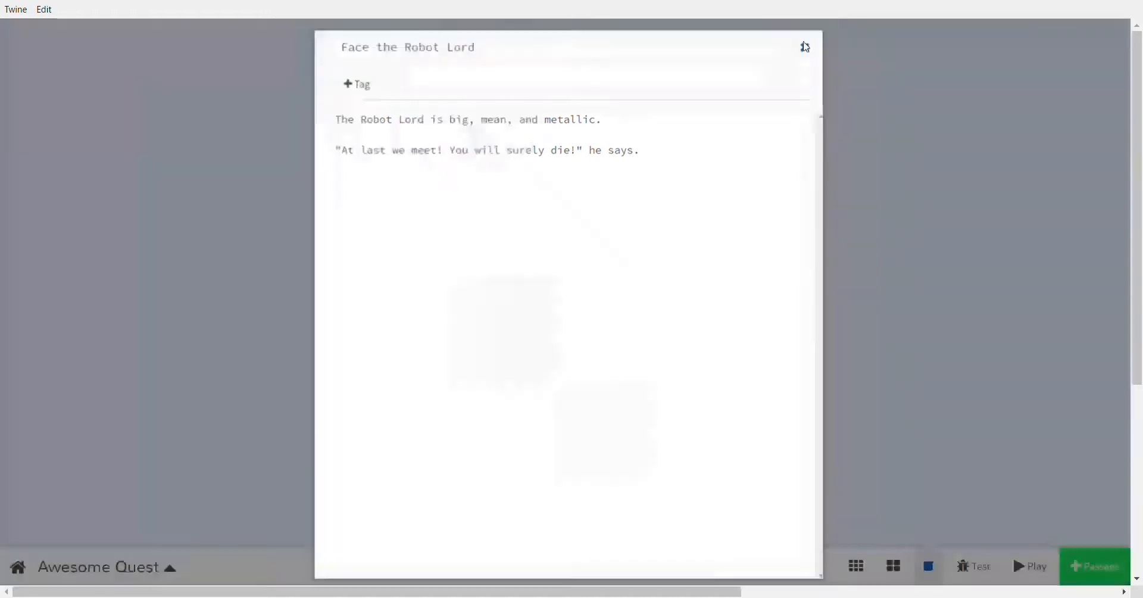
mouse_move(617, 312)
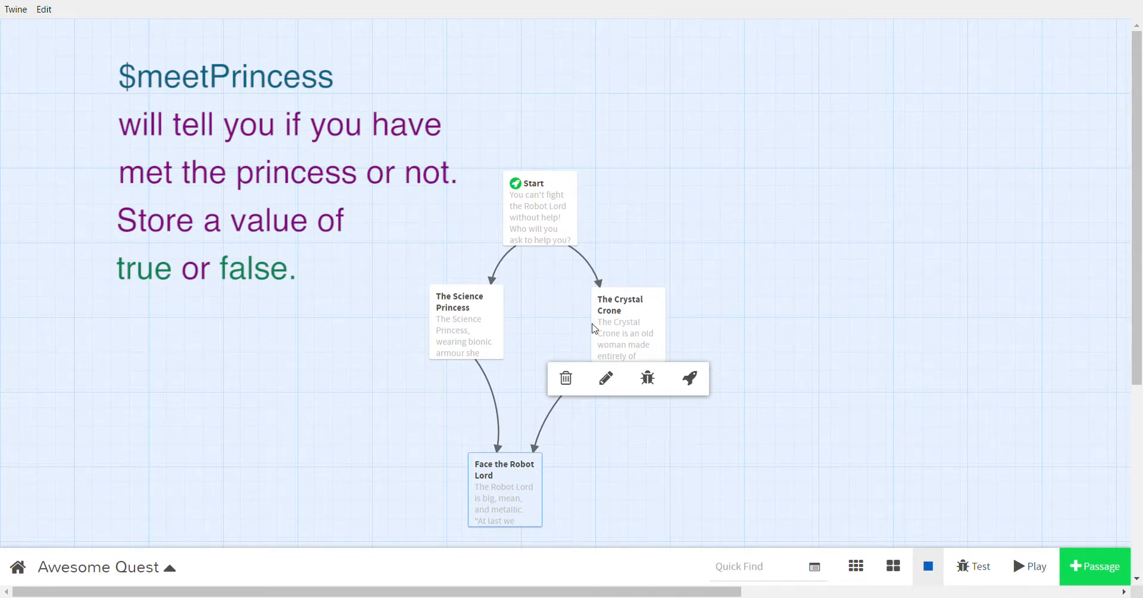
double_click(545, 217)
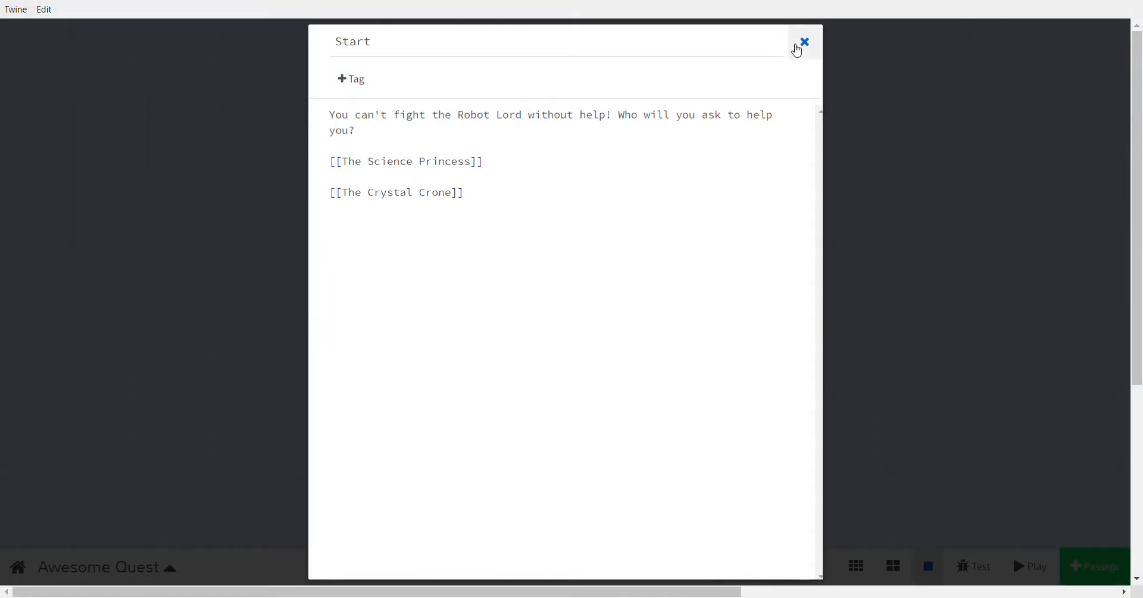
click(802, 43)
Add the line "(set: $meetPrincess to false)" above the existing text of the Start passage and close the passage
mouse_move(549, 200)
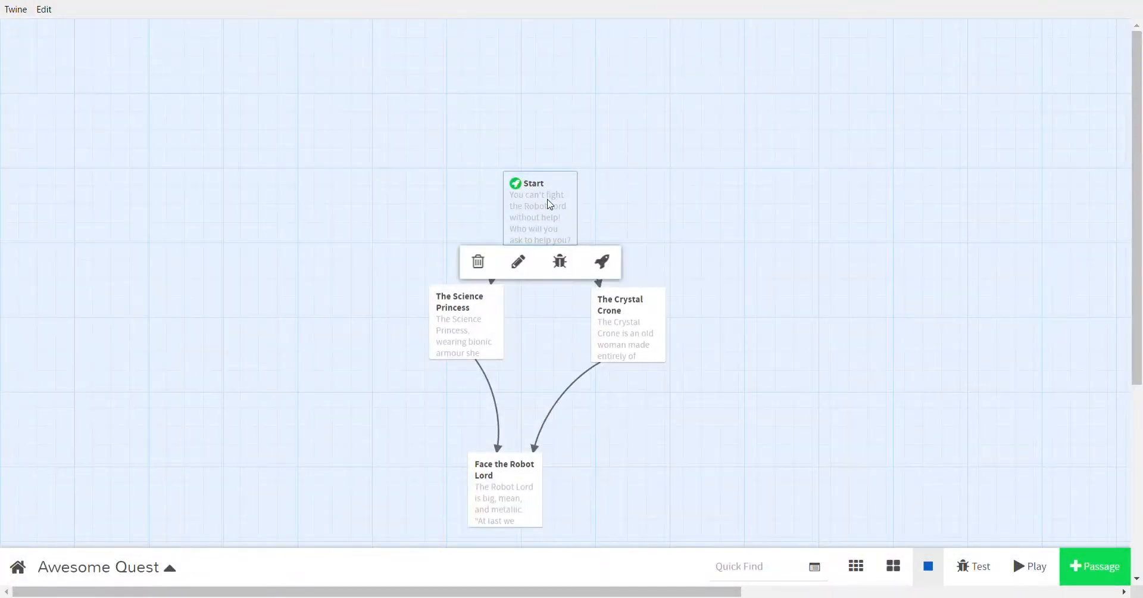
double_click(523, 198)
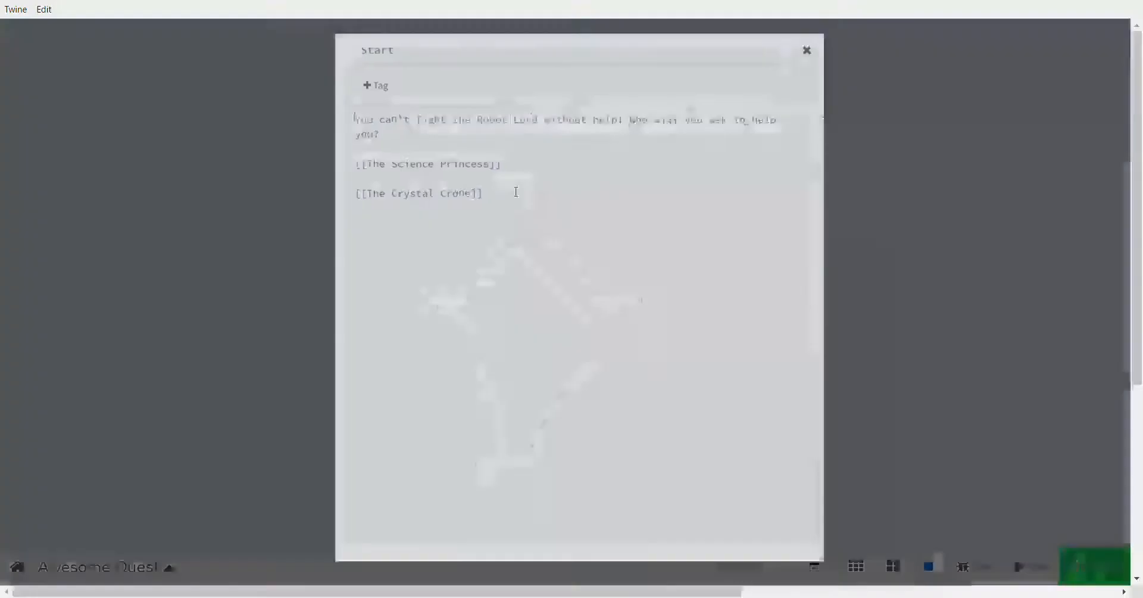
key(Return)
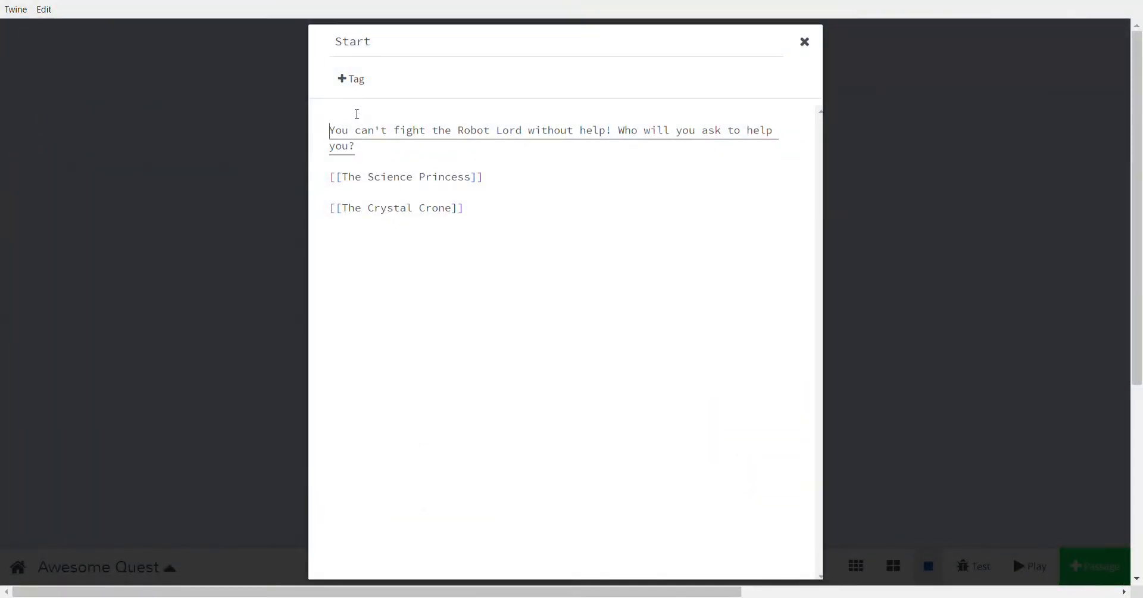
key(Up)
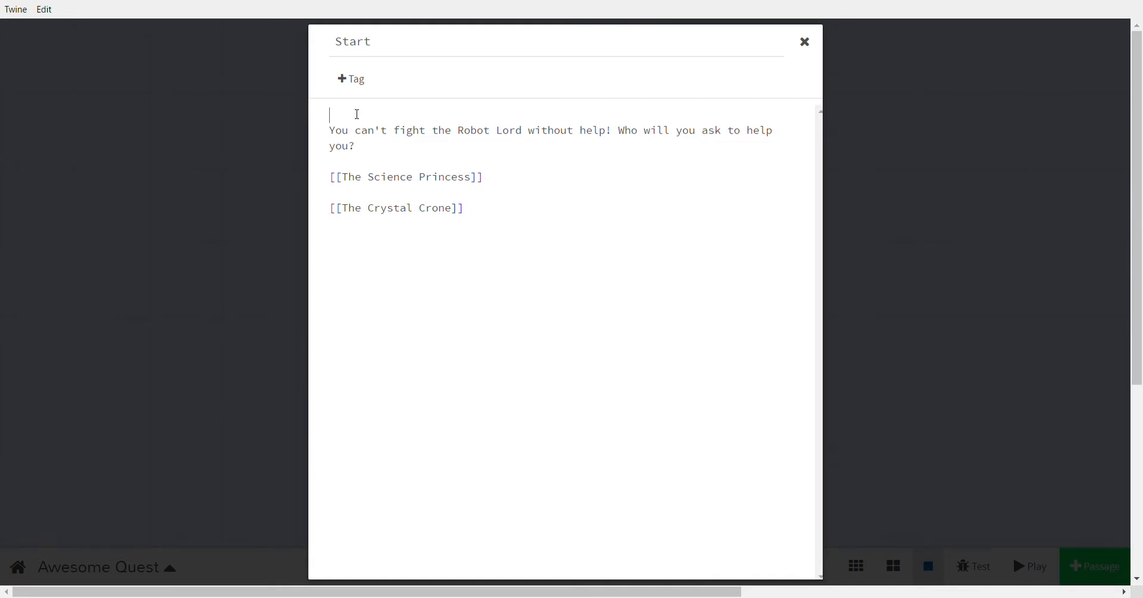
text((set: $meetPrincess)
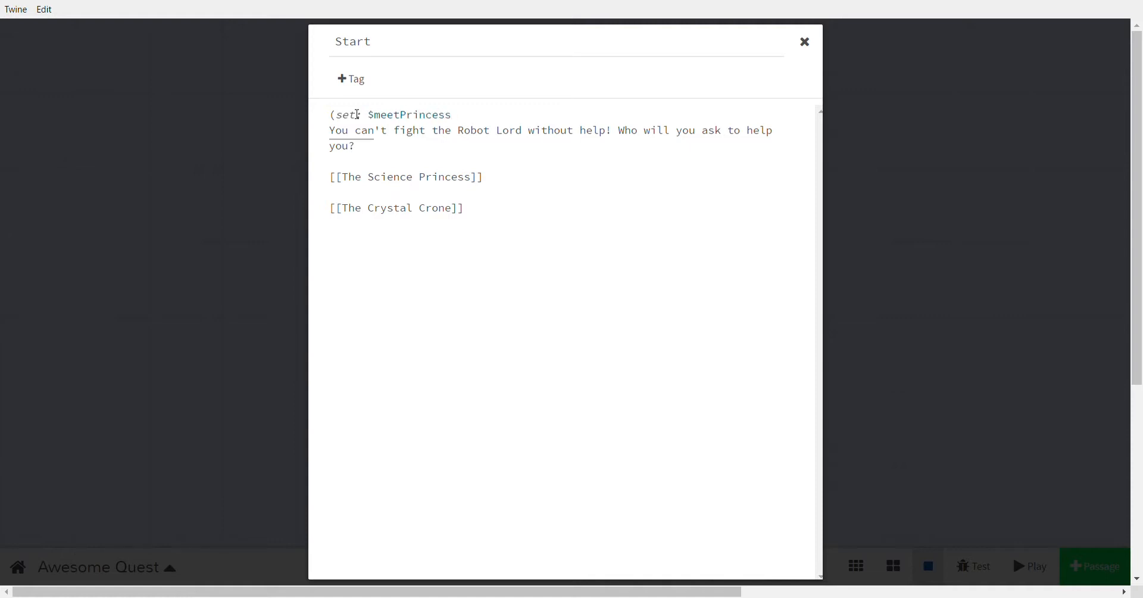
text( to false))
click(812, 41)
Copy the $meetPrincess set line from the Start passage onto a new first line of The Science Princess passage
double_click(543, 209)
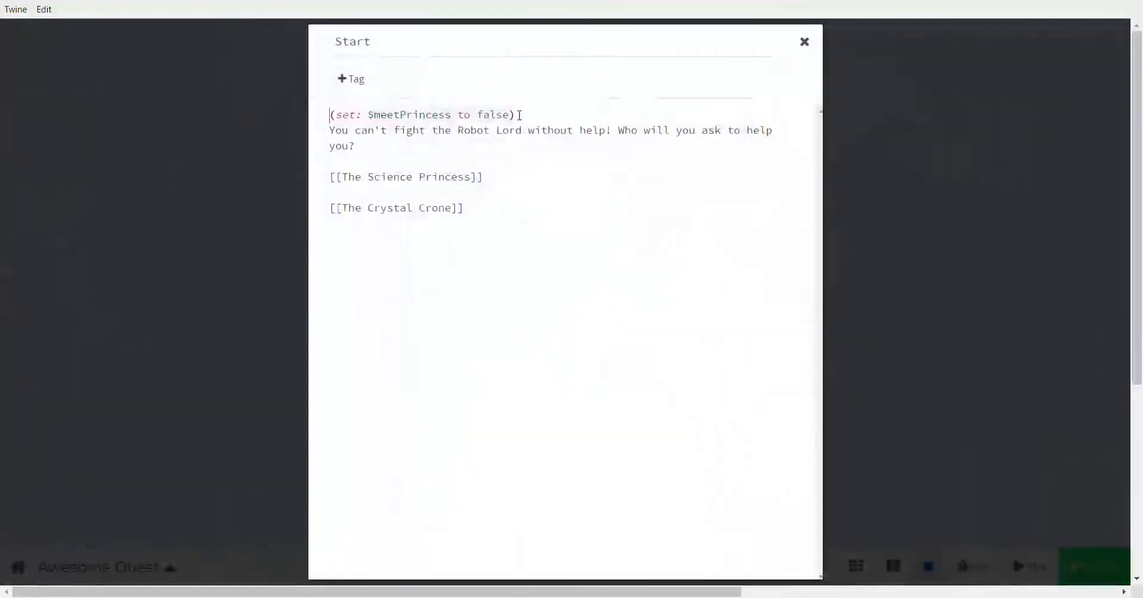
drag(529, 114, 340, 112)
key(ctrl+c)
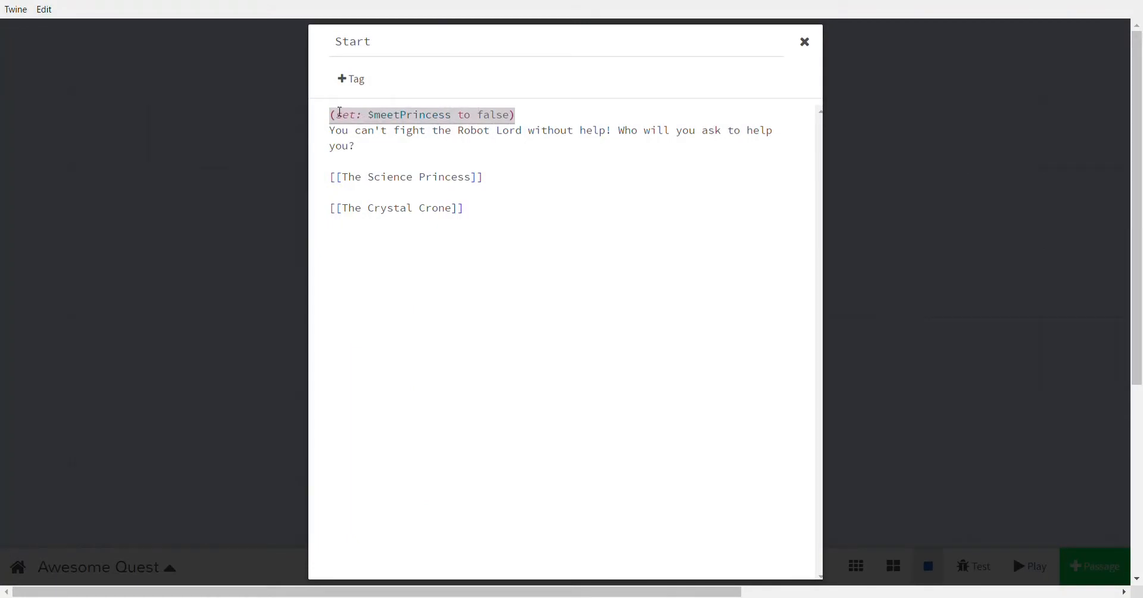
click(807, 43)
double_click(448, 356)
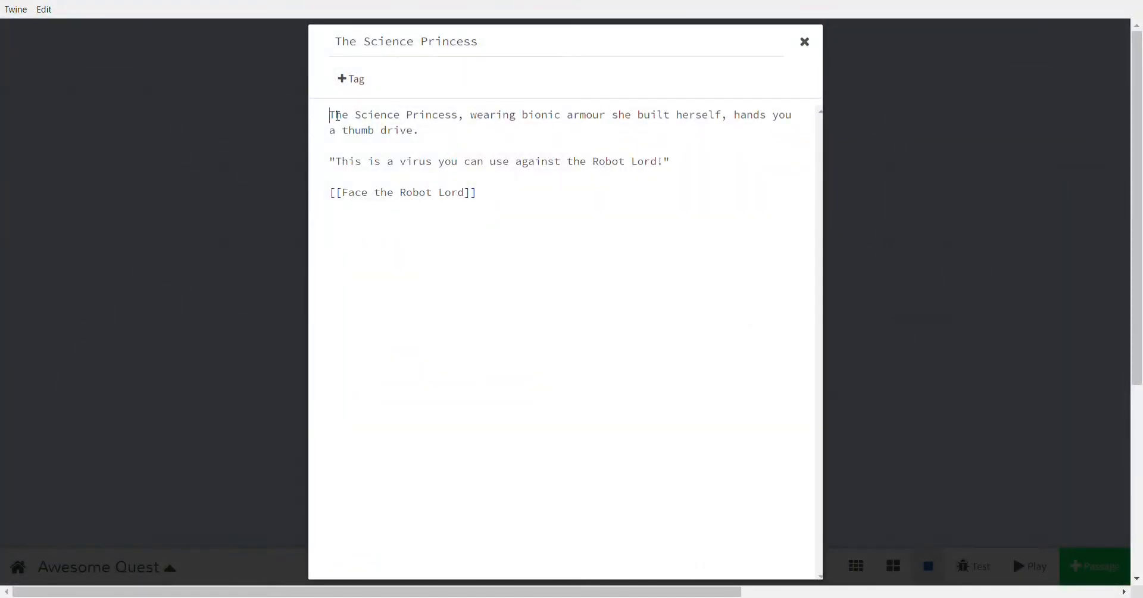
key(Return)
key(ctrl+v)
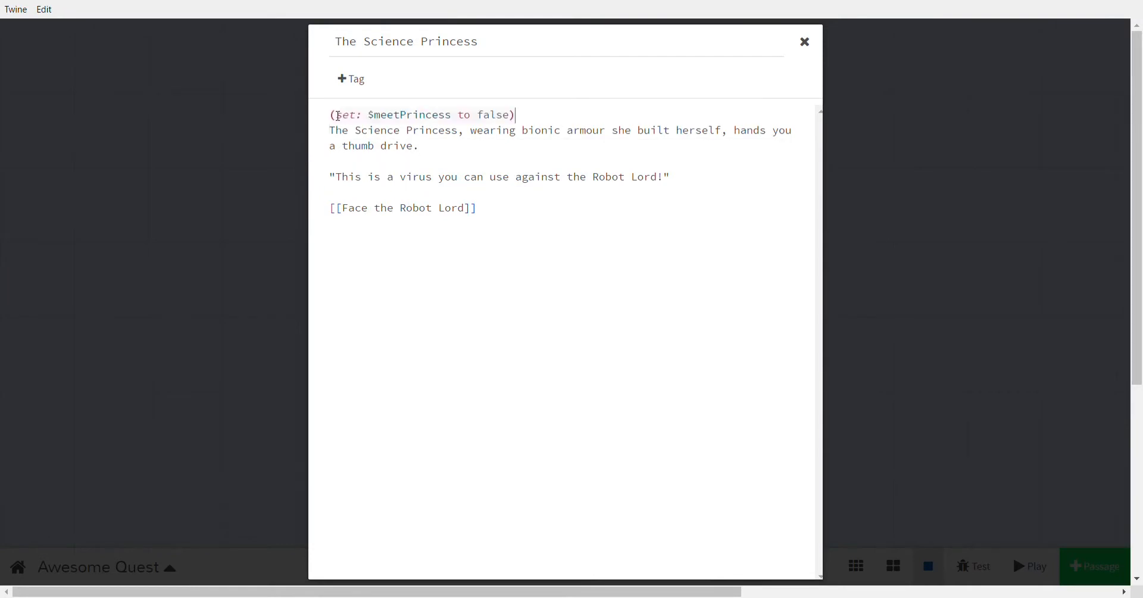
Set $meetPrincess to true in The Science Princess passage's set line and close the passage
double_click(496, 115)
text(true)
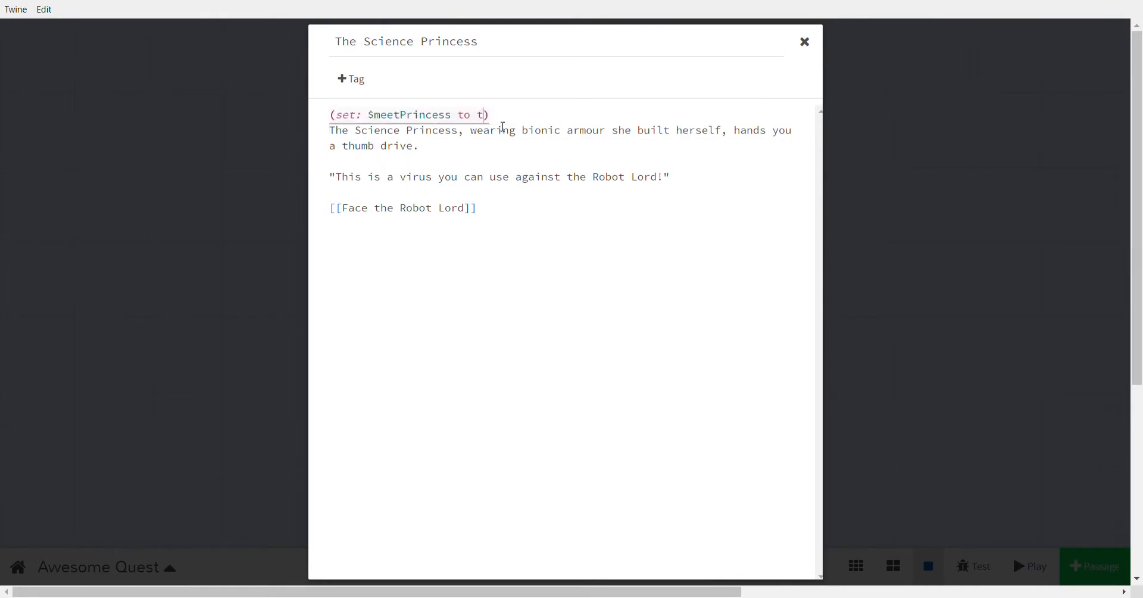
click(806, 43)
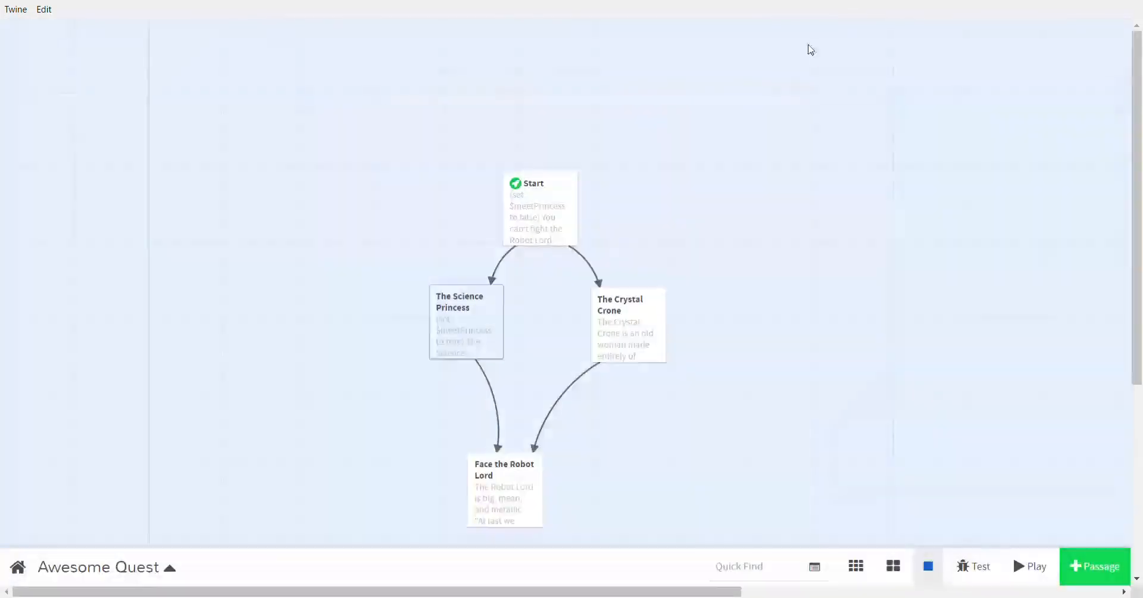
Check the contents of the Start passage and The Crystal Crone passage
mouse_move(634, 332)
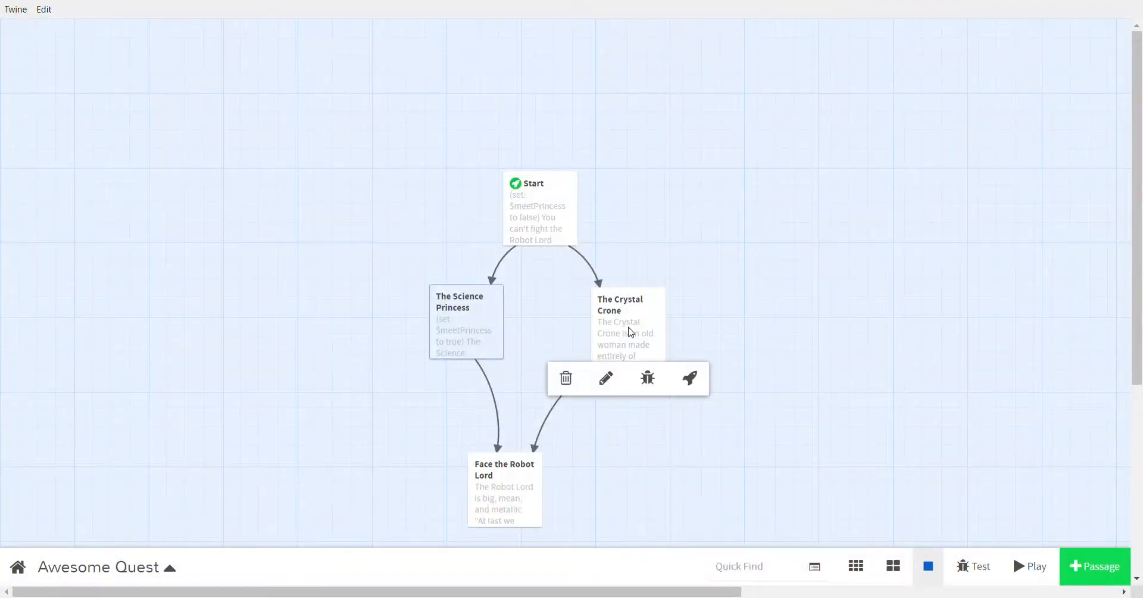
double_click(542, 229)
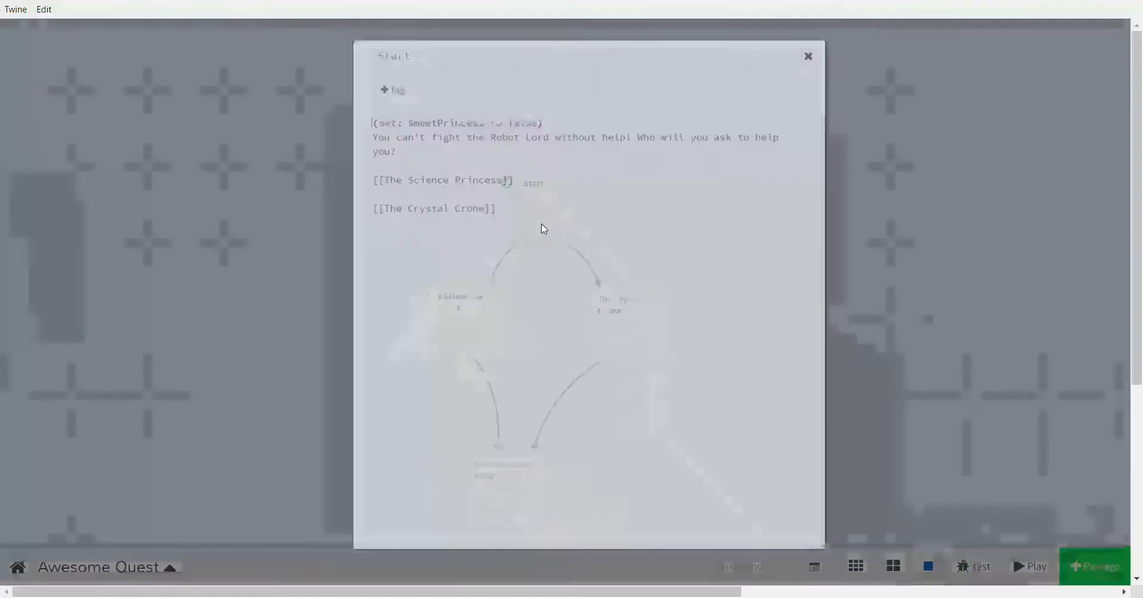
click(808, 44)
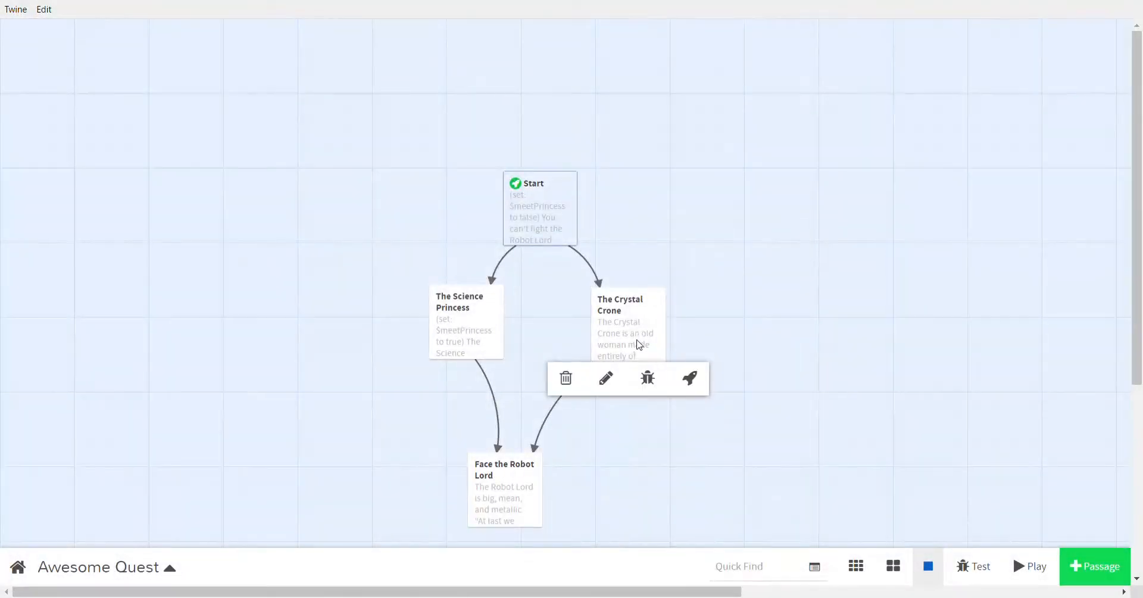
double_click(638, 342)
click(806, 43)
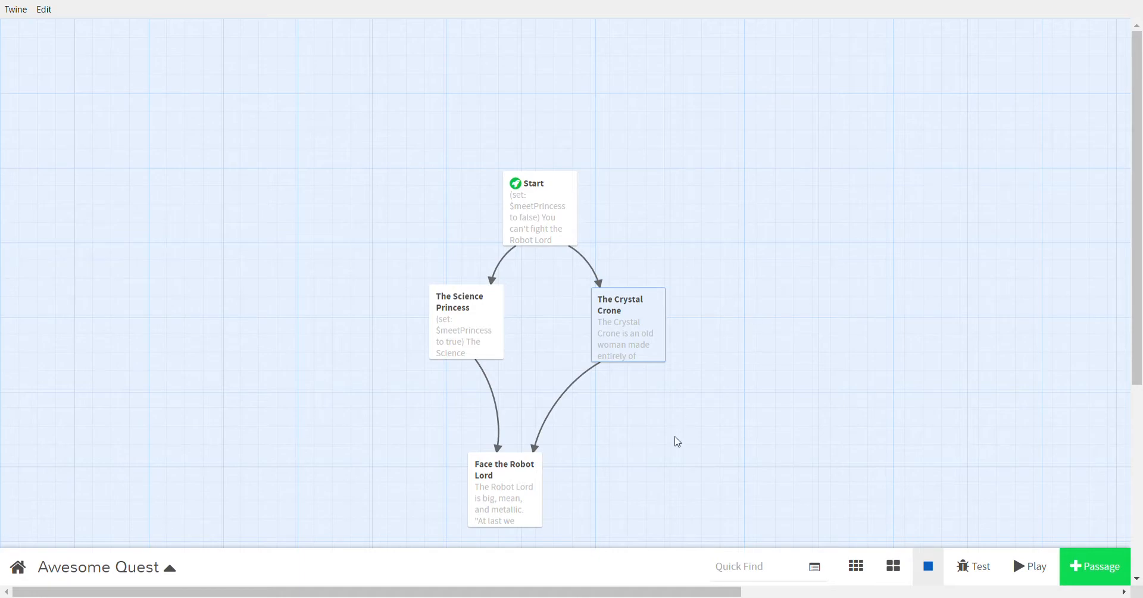
Add the conditional "(if: $meetPrincess is true)[]" below the existing text of the Face the Robot Lord passage
double_click(485, 505)
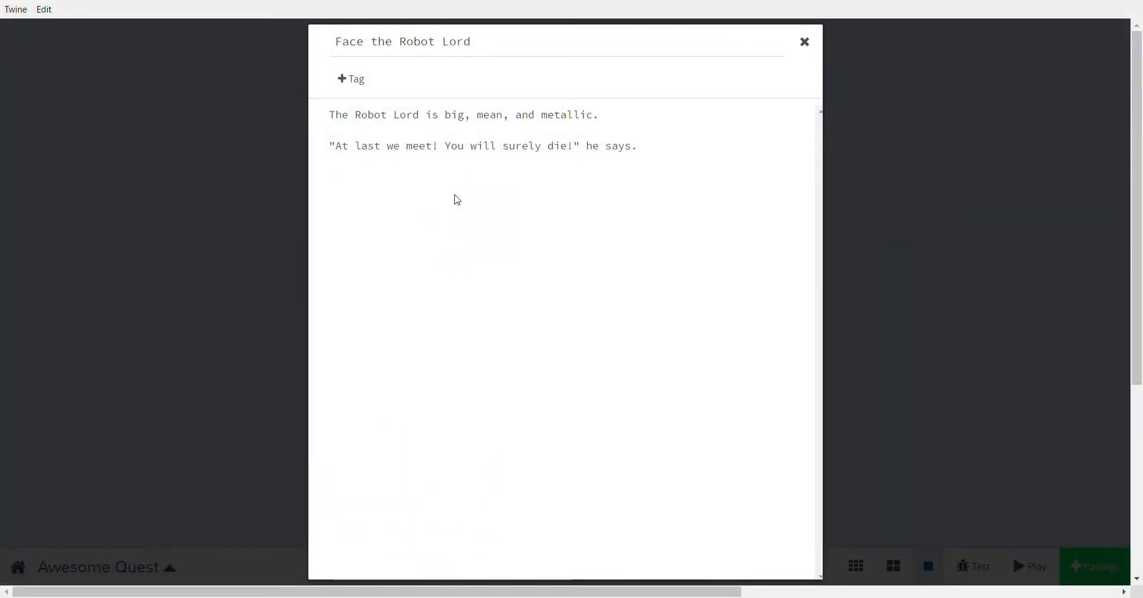
text((if: $meetPrincess)
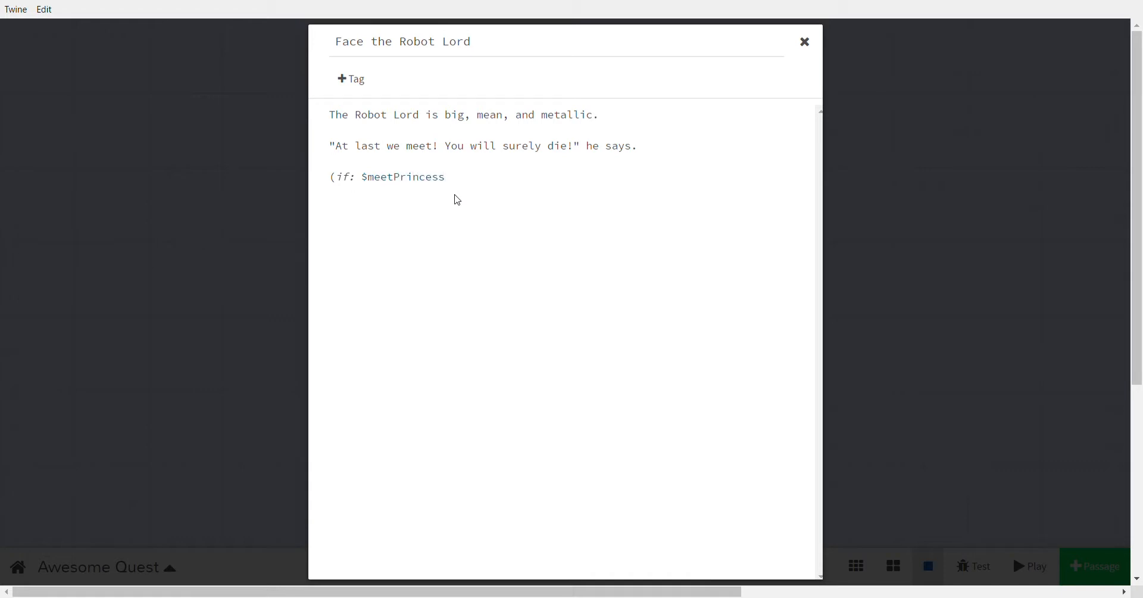
text( is true))
text([])
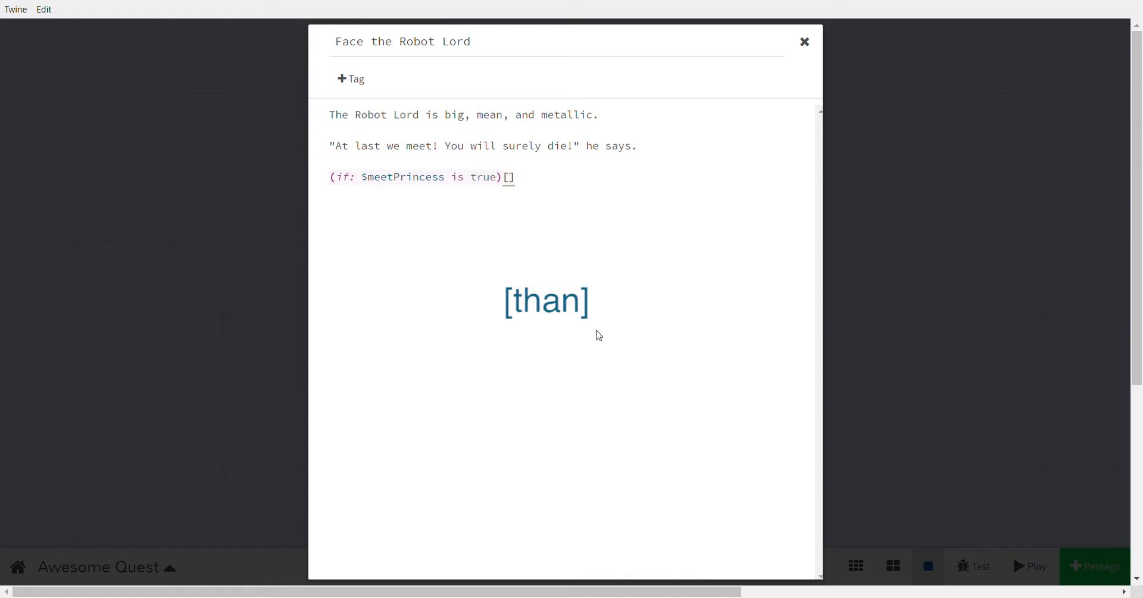
Fill the conditional's square brackets with "That silly virus the Science Princess gave you will not help you!", including the quotation marks
text("Tha)
text(t )
text(silly vi)
text(rus )
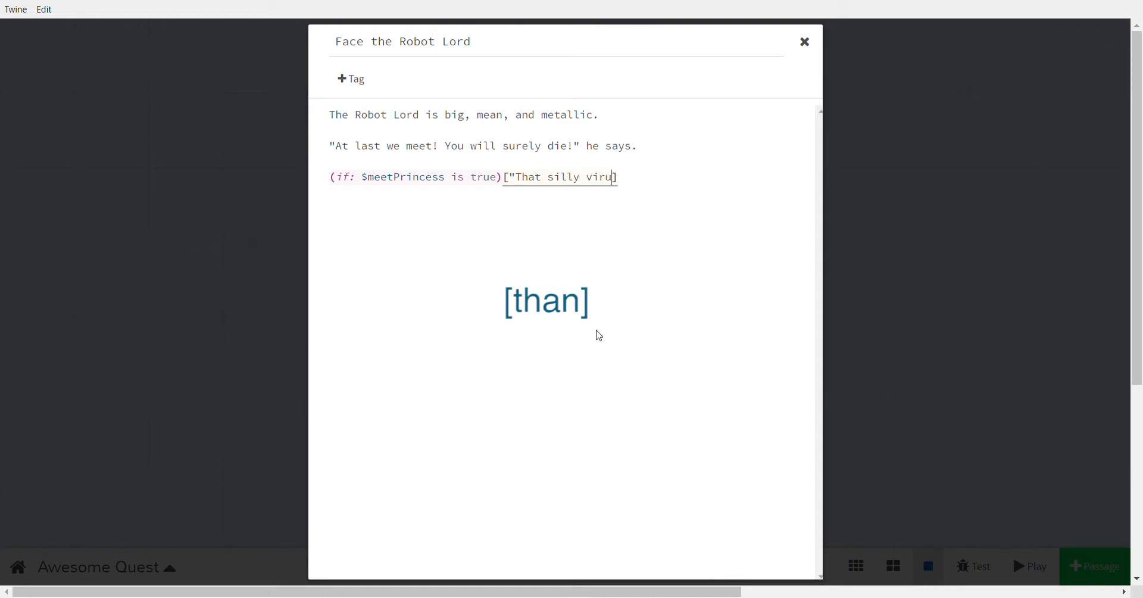
text(t)
text(he Science Prin)
text(cess g)
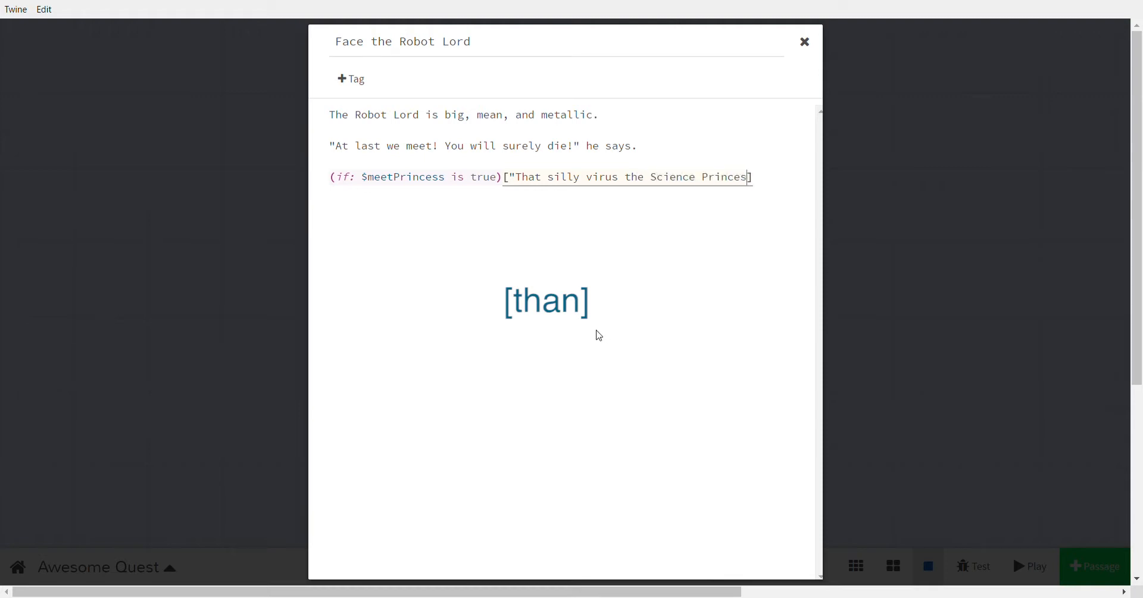
text(ave you )
text(will not he)
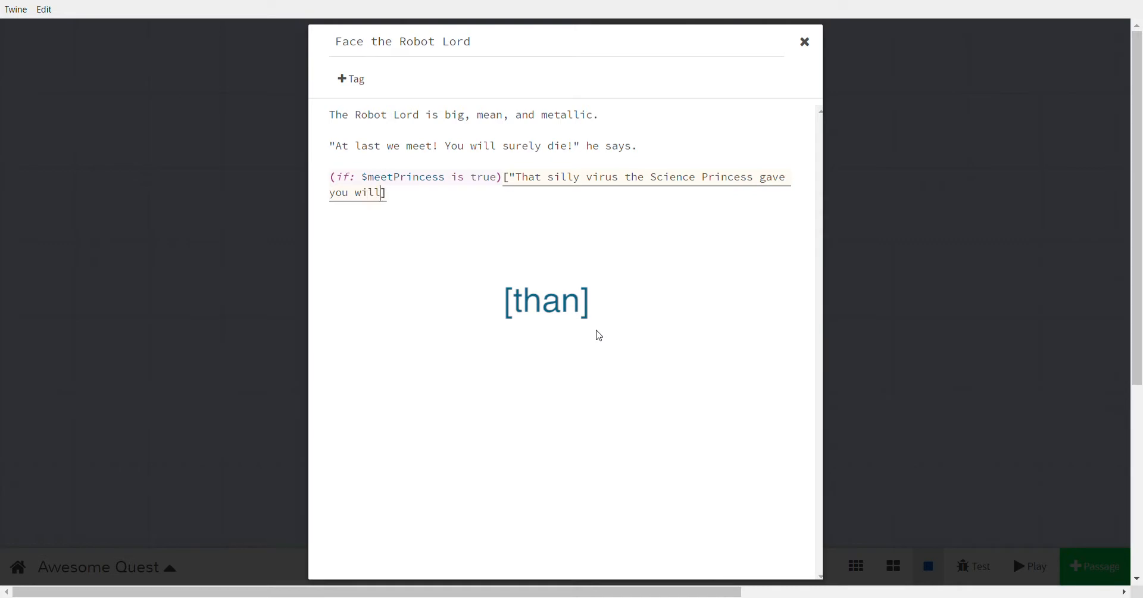
text(lp you)
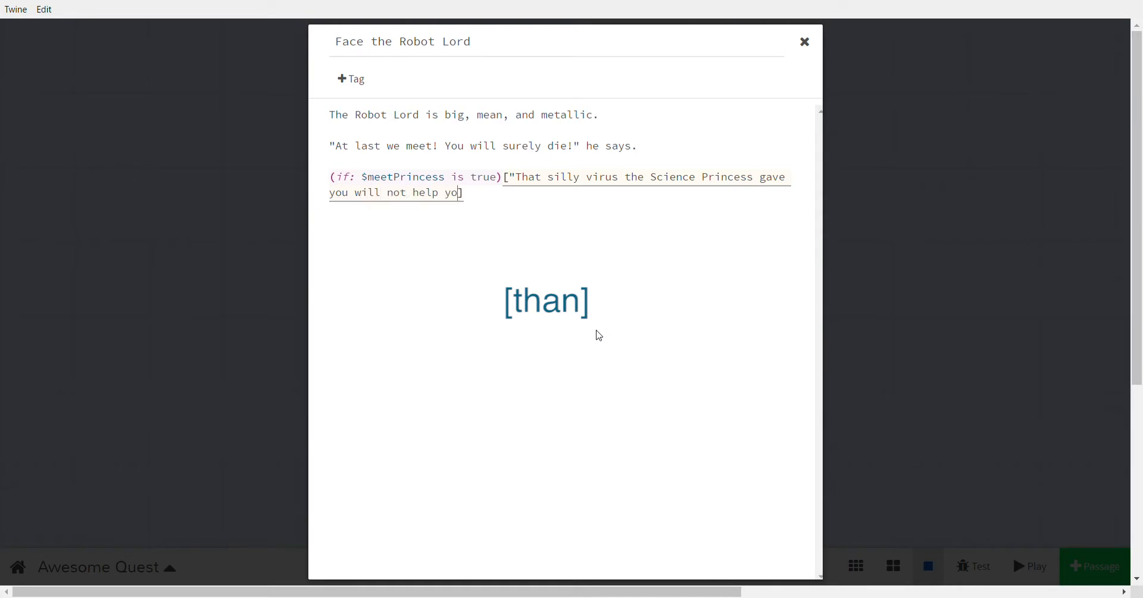
text(!")
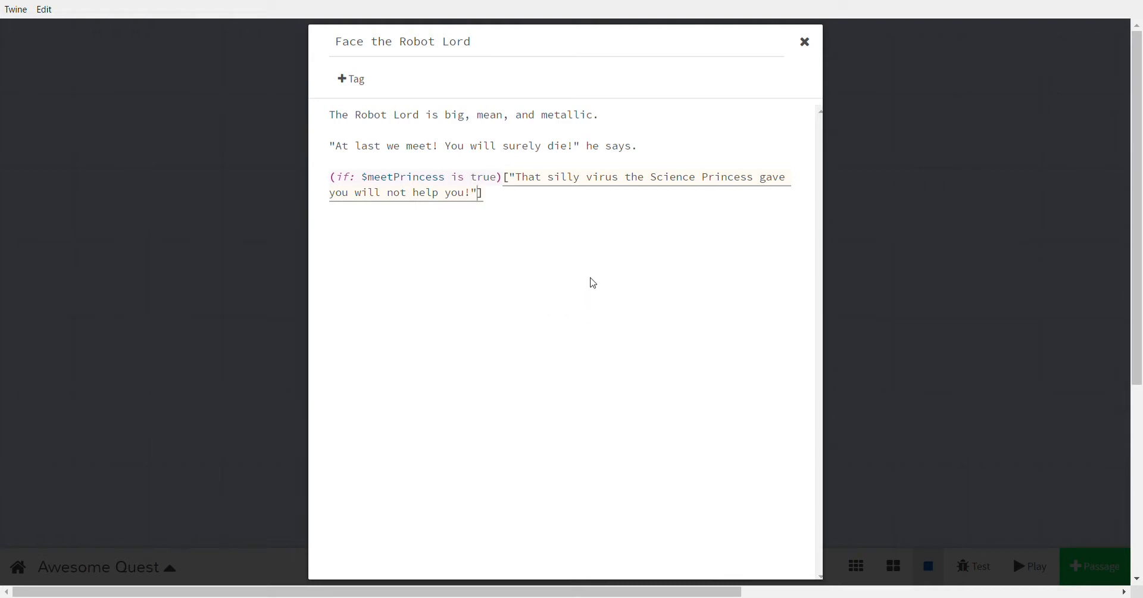
Close the Face the Robot Lord passage and move its card on the story map to directly below the Start passage
click(590, 228)
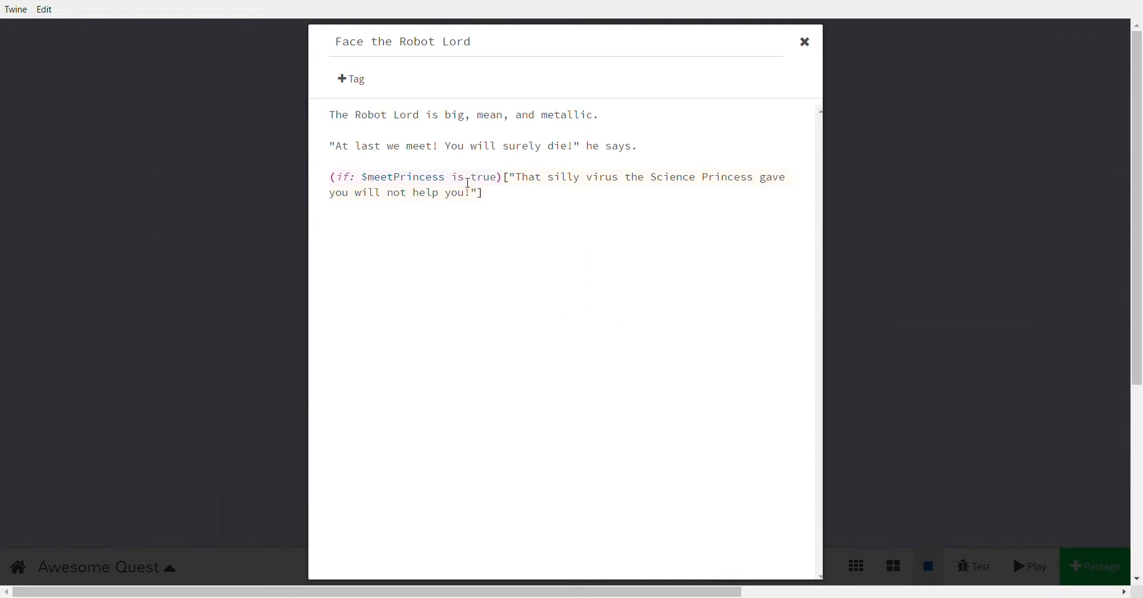
click(805, 42)
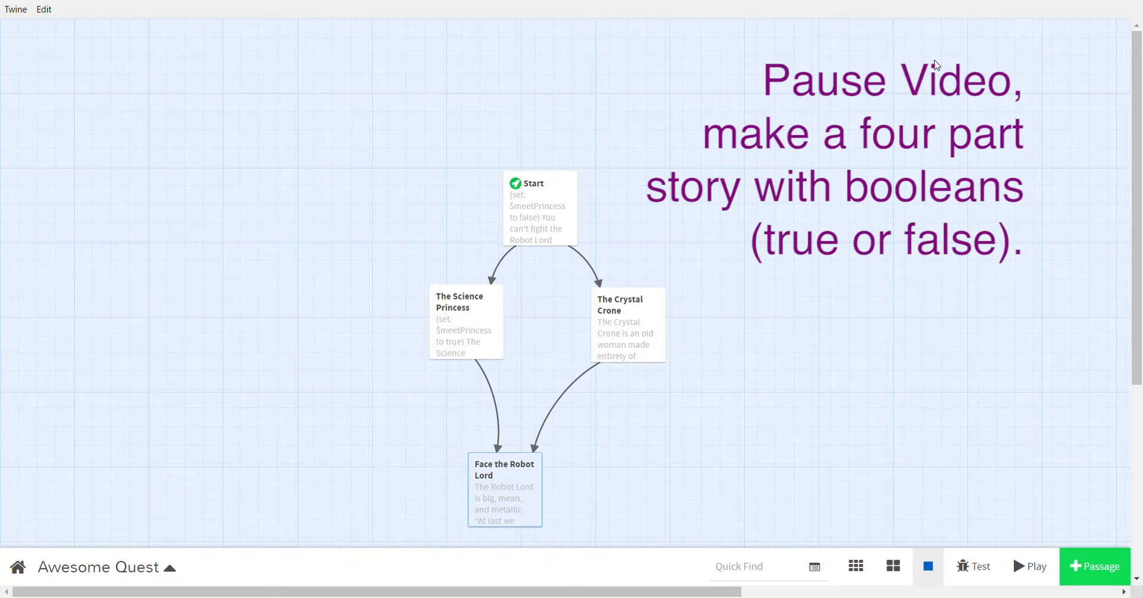
drag(515, 480, 543, 469)
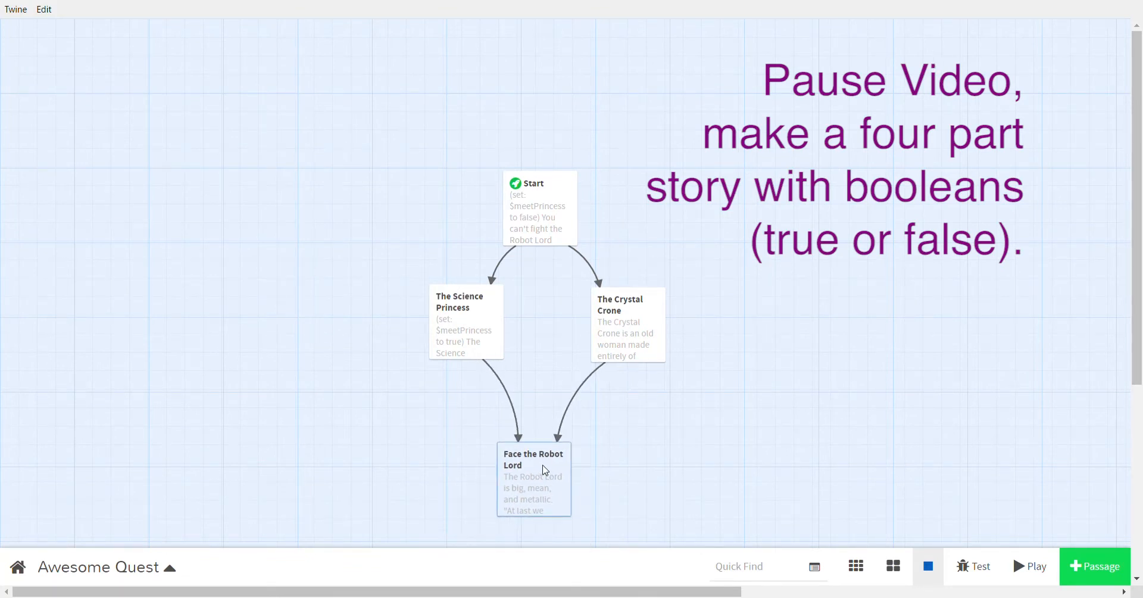
Review the $meetPrincess code in the Start, The Science Princess and Face the Robot Lord passages
double_click(541, 217)
click(814, 47)
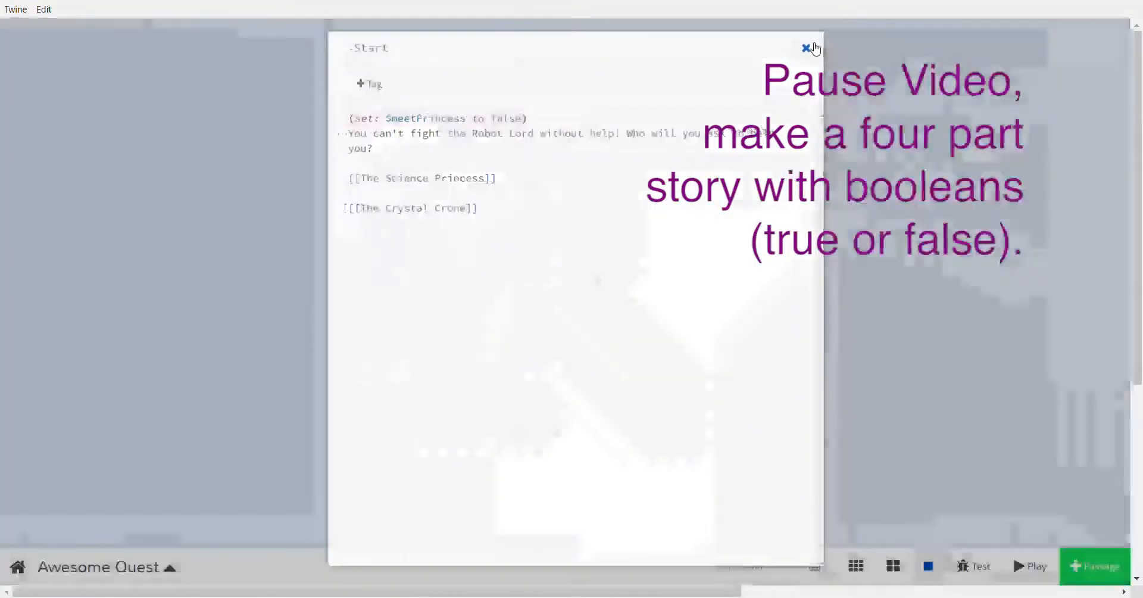
double_click(477, 332)
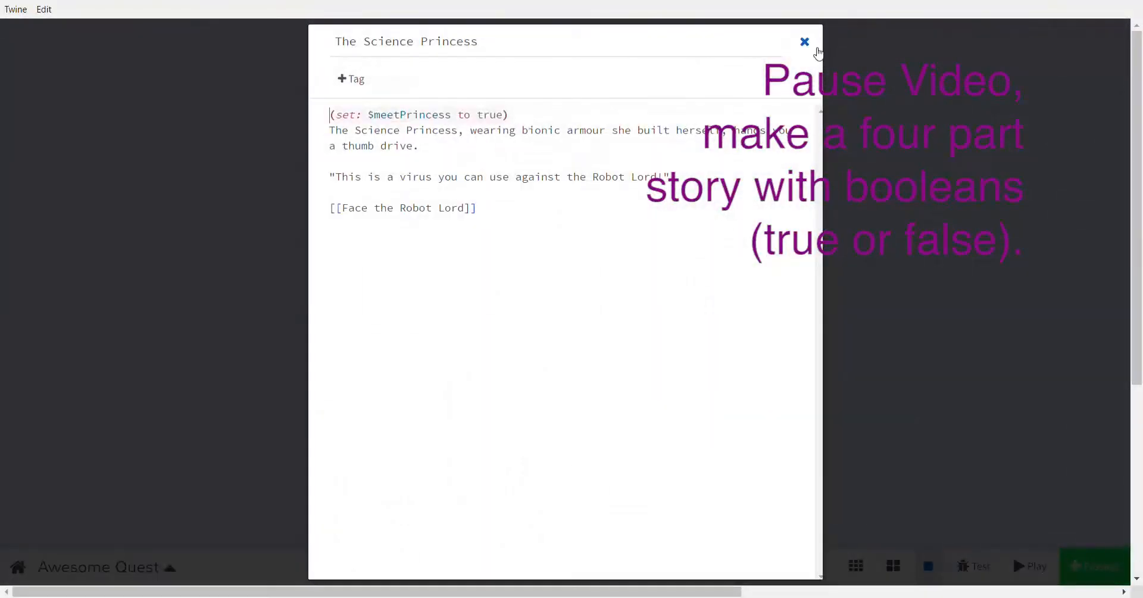
click(818, 51)
mouse_move(646, 322)
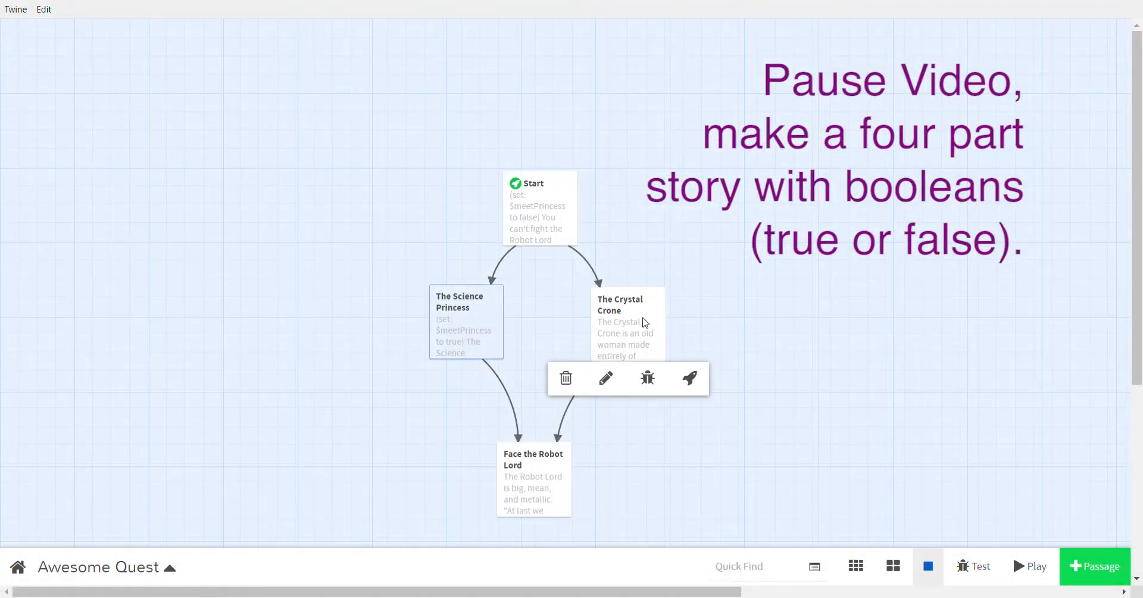
double_click(516, 493)
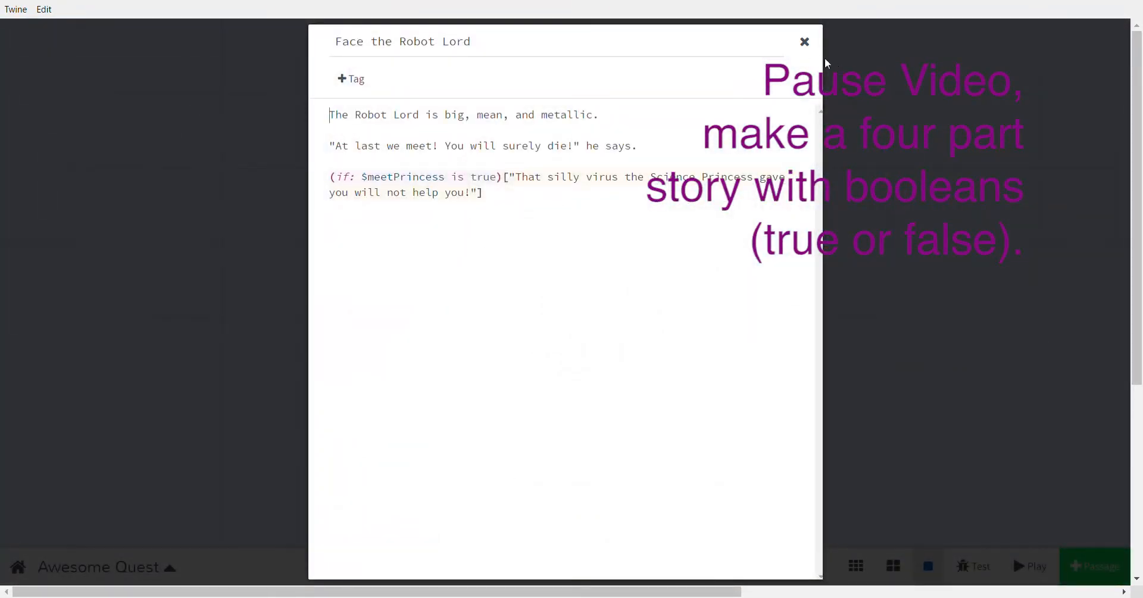
click(806, 43)
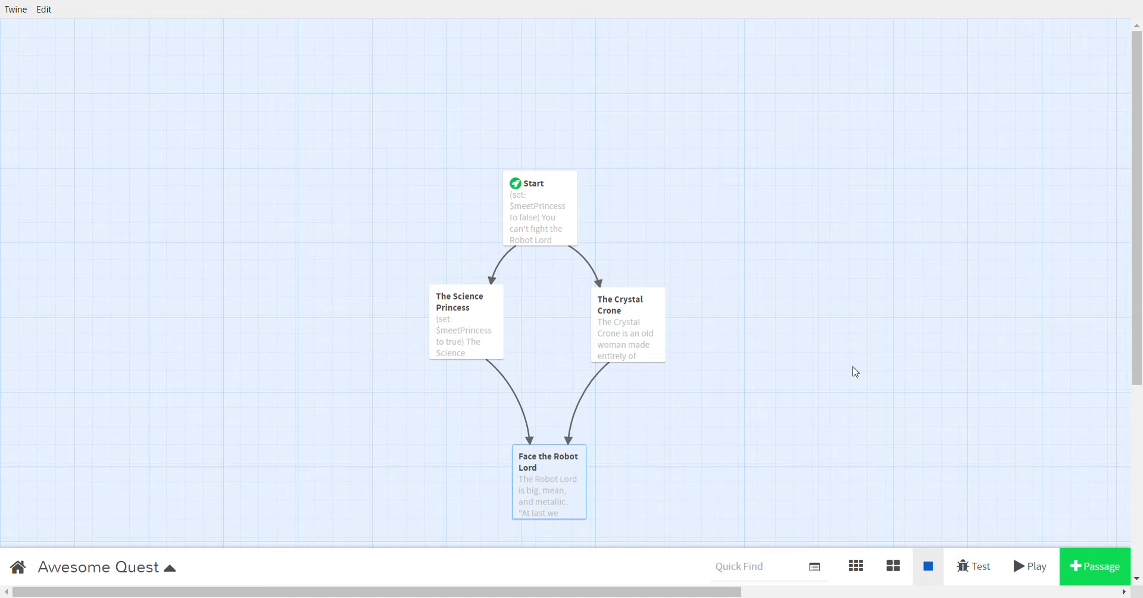
Duplicate the $meetPrincess conditional below the original in the Face the Robot Lord passage and make the copy check for false
double_click(549, 455)
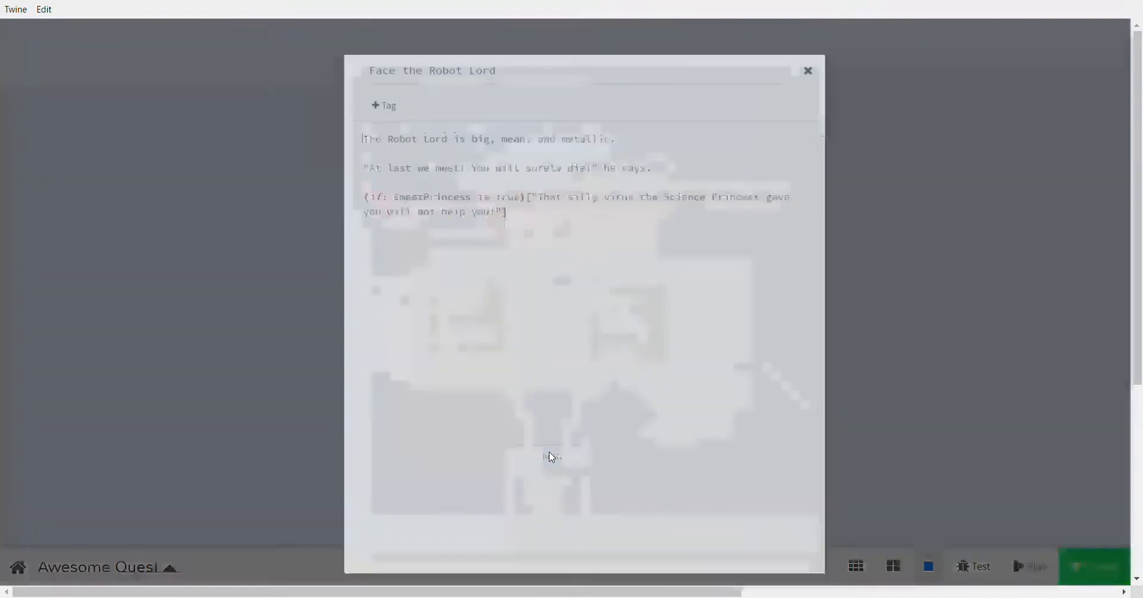
drag(487, 196, 334, 179)
key(ctrl+c)
click(483, 213)
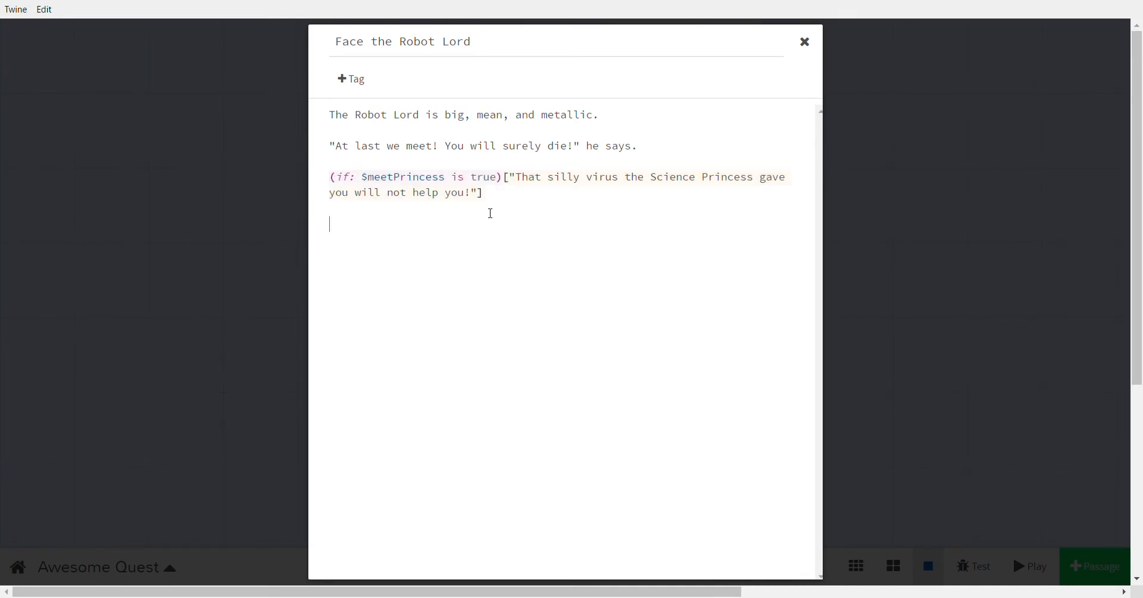
key(ctrl+v)
double_click(484, 225)
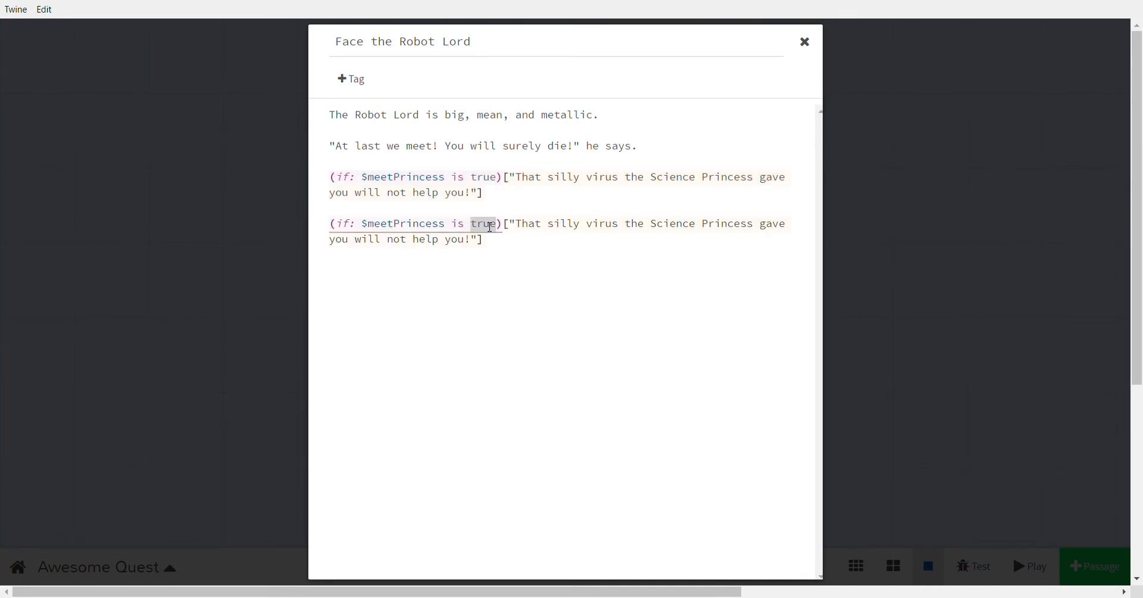
text(false)
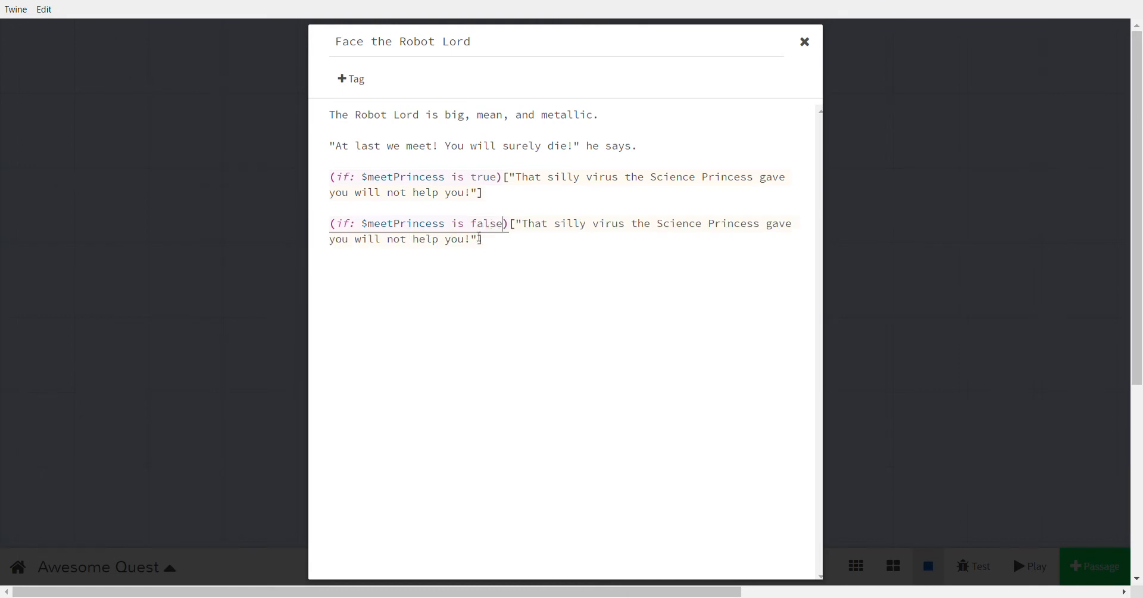
Replace the false conditional's quoted text with "That silly old woman's magic will not save you!" and close the passage
click(476, 244)
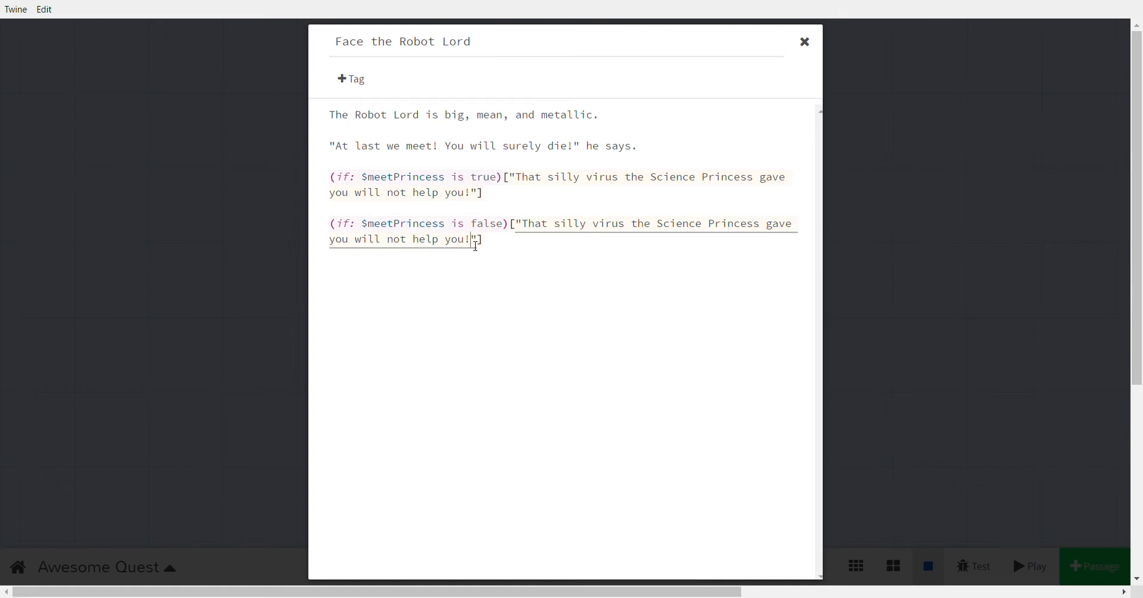
drag(476, 243, 530, 235)
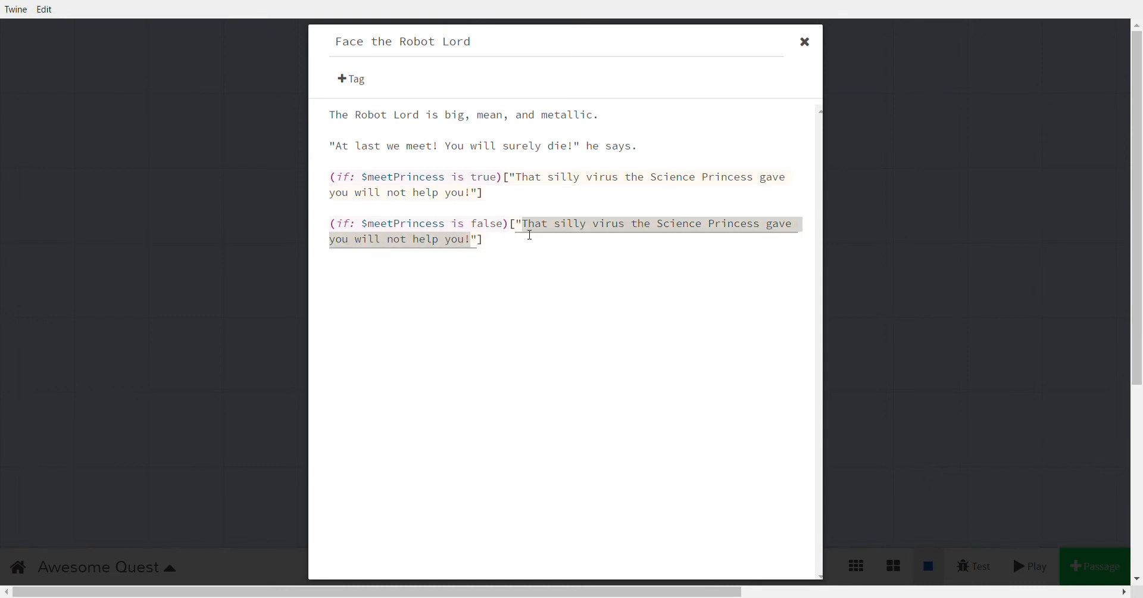
key(BackSpace)
text(That silly )
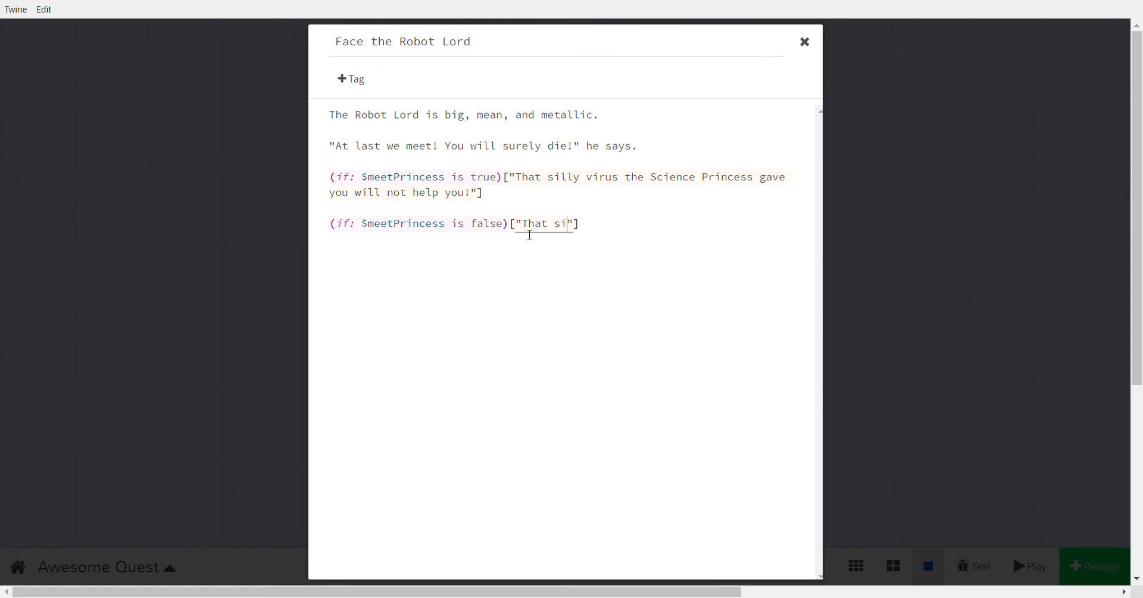
text(old woman)
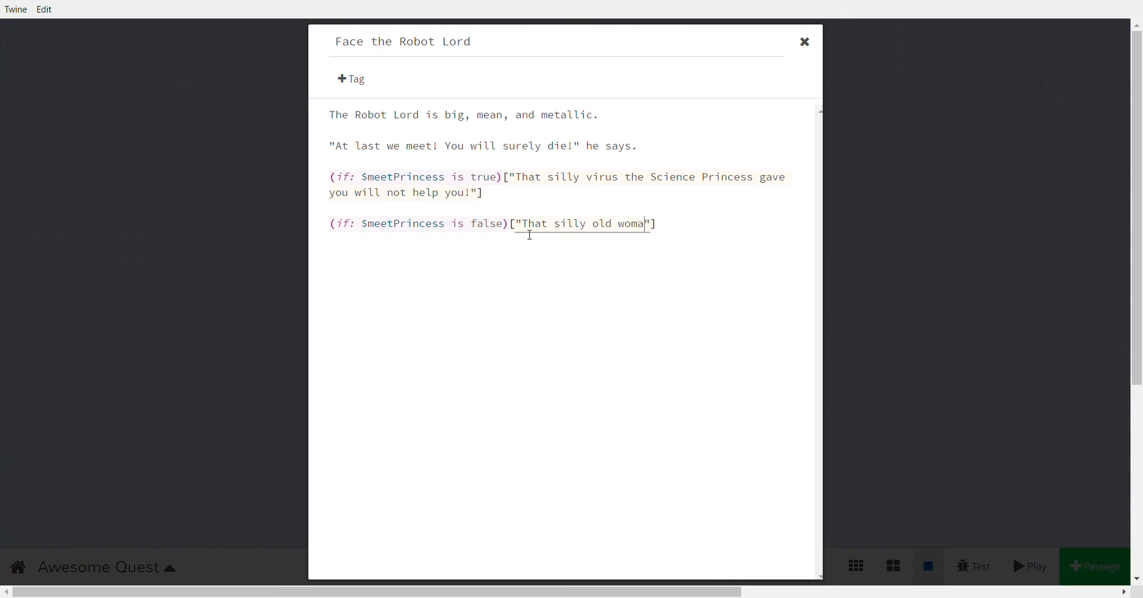
text('s ag)
key(BackSpace)
key(BackSpace)
text(magic )
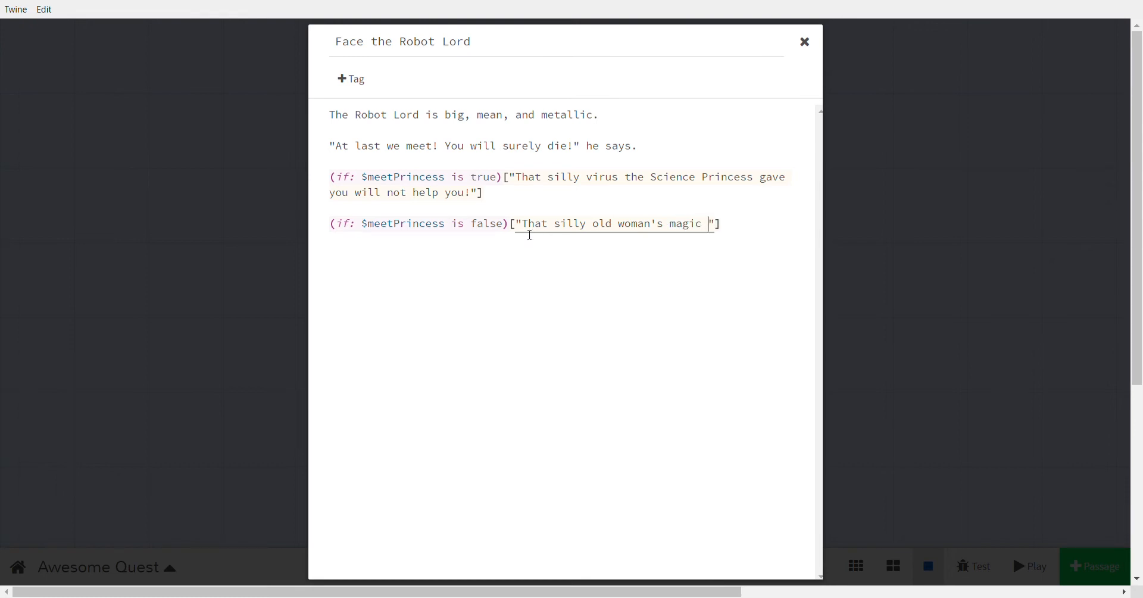
text(will not save you!)
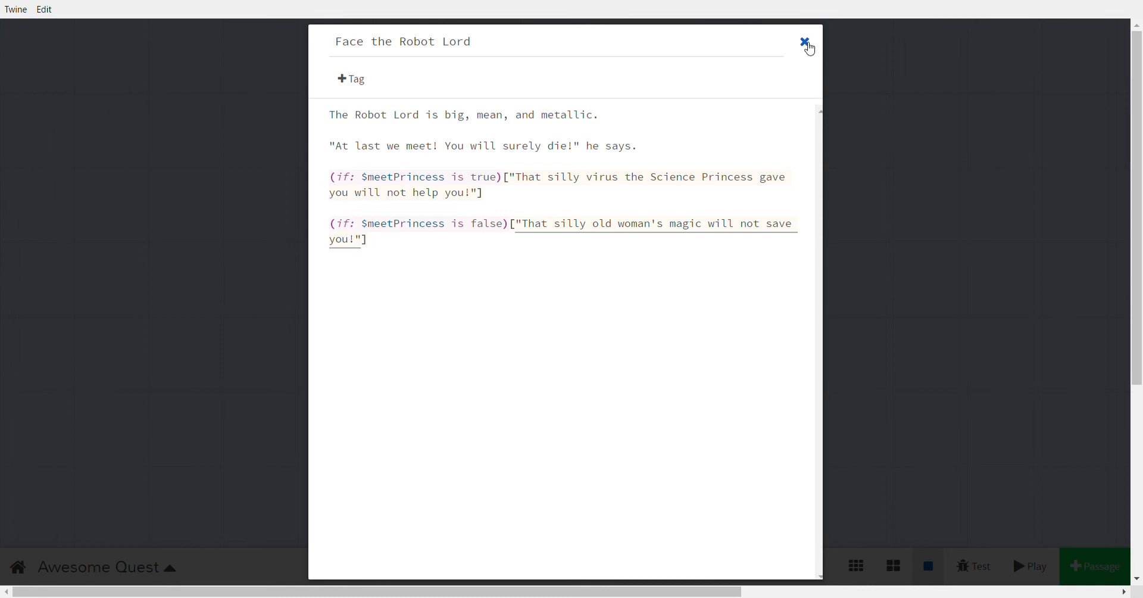
click(807, 43)
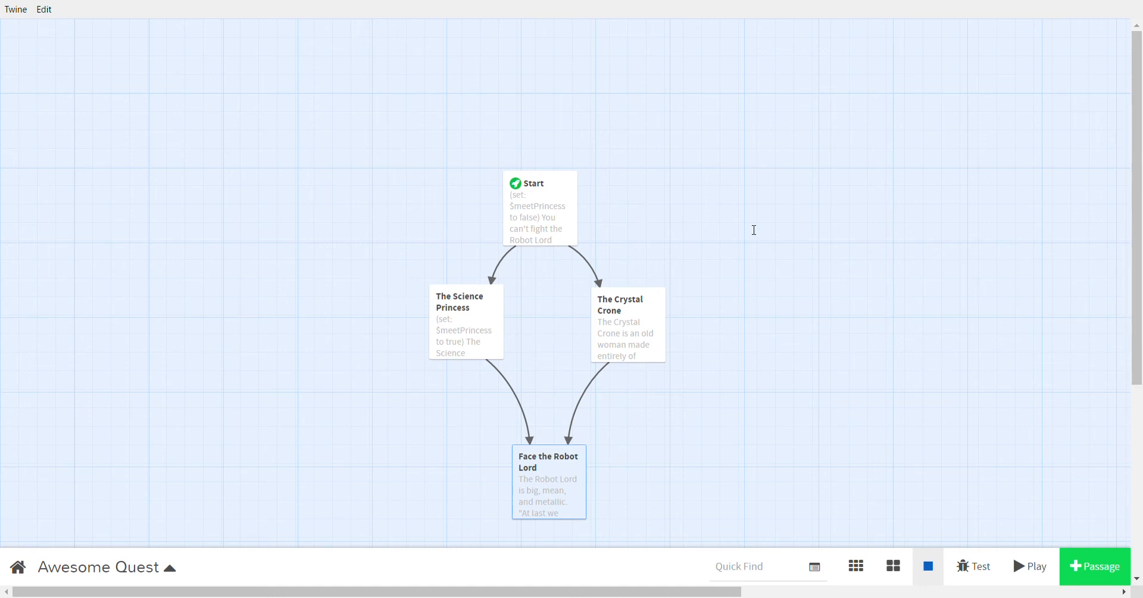
mouse_move(584, 295)
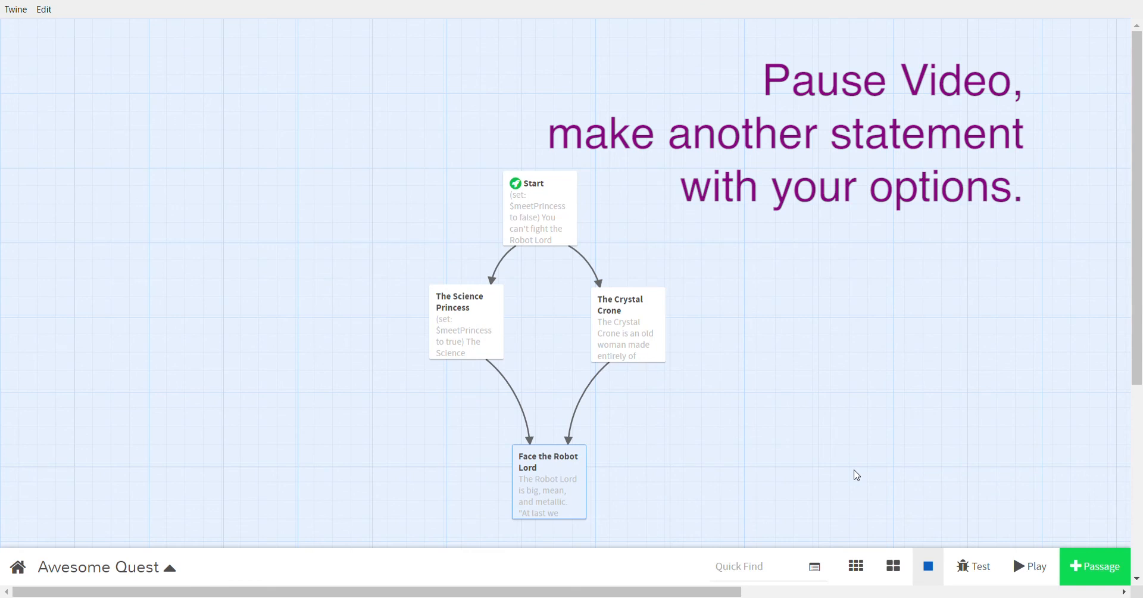
mouse_move(564, 478)
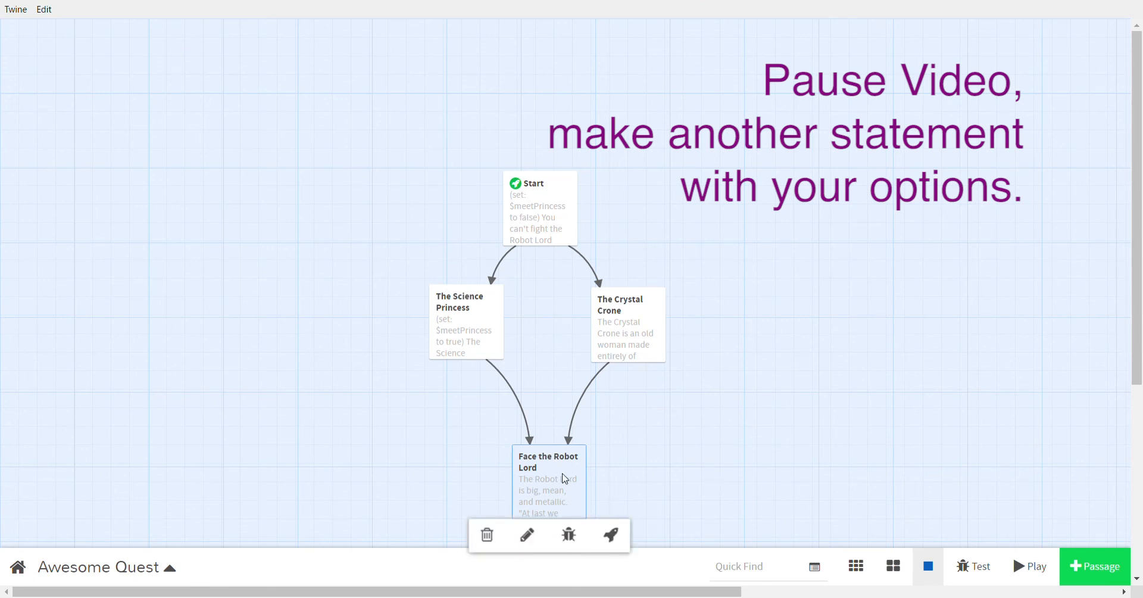